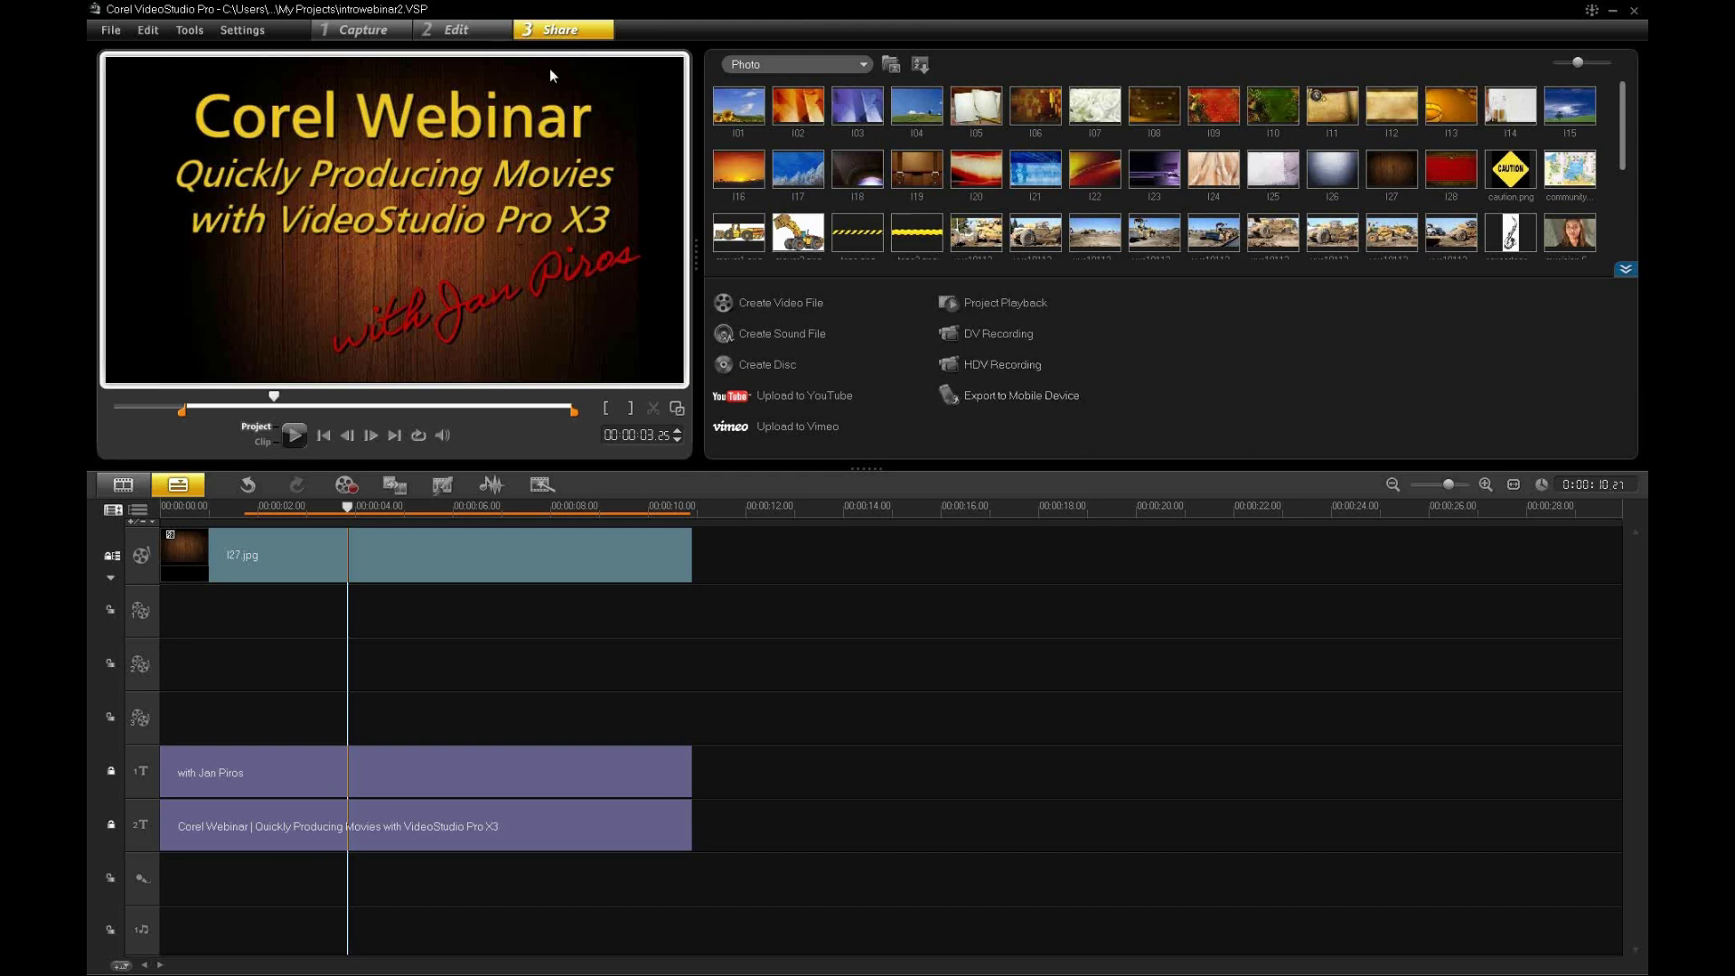
- Switch from the Share workspace to the Edit workspace to show the photo library
left_click(476, 32)
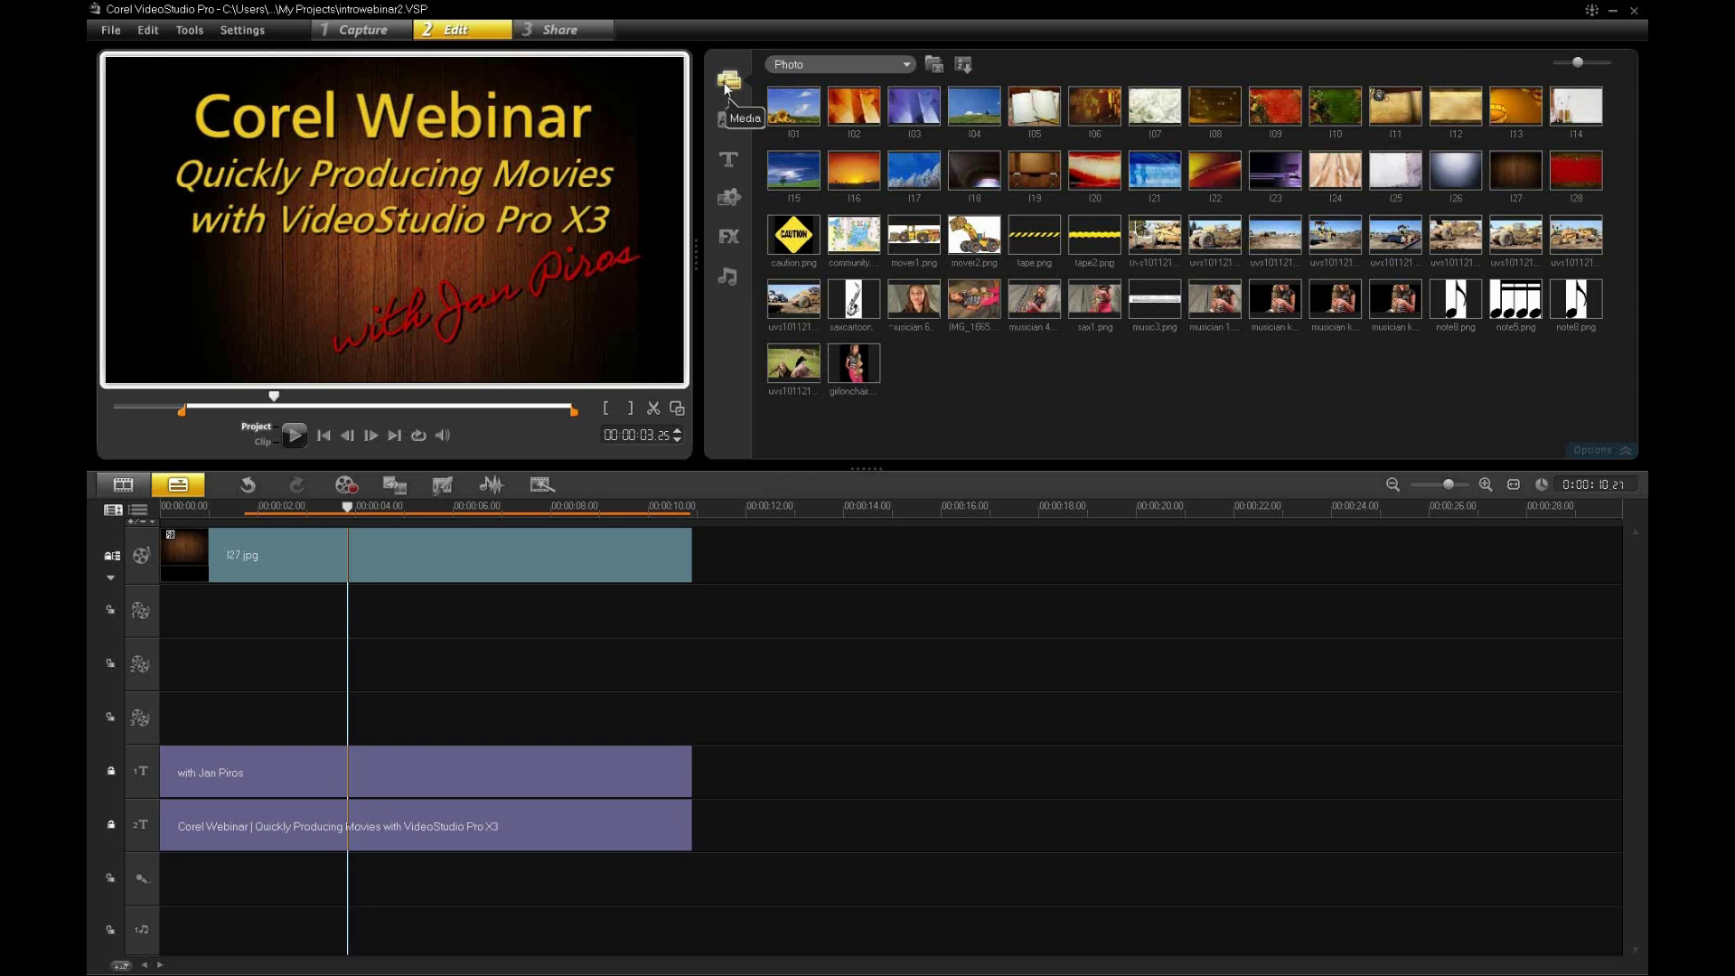
- Filter the library to Video clips, then load the bird-on-water clip and scrub through it
left_click(904, 65)
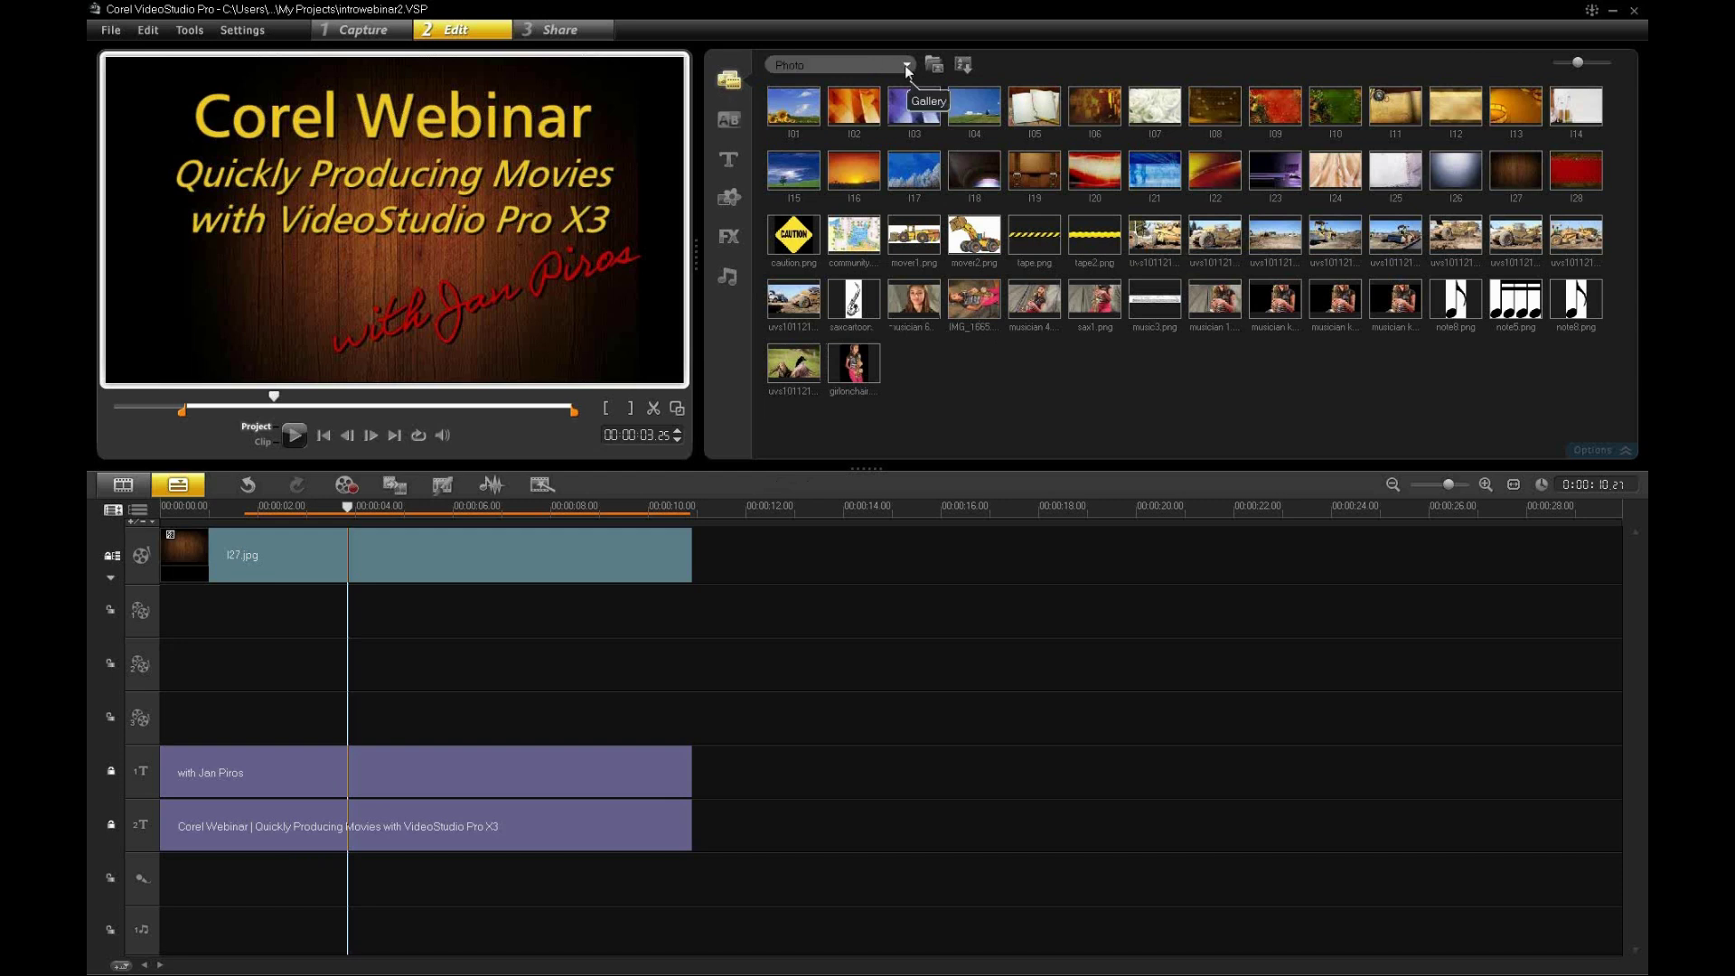
left_click(835, 127)
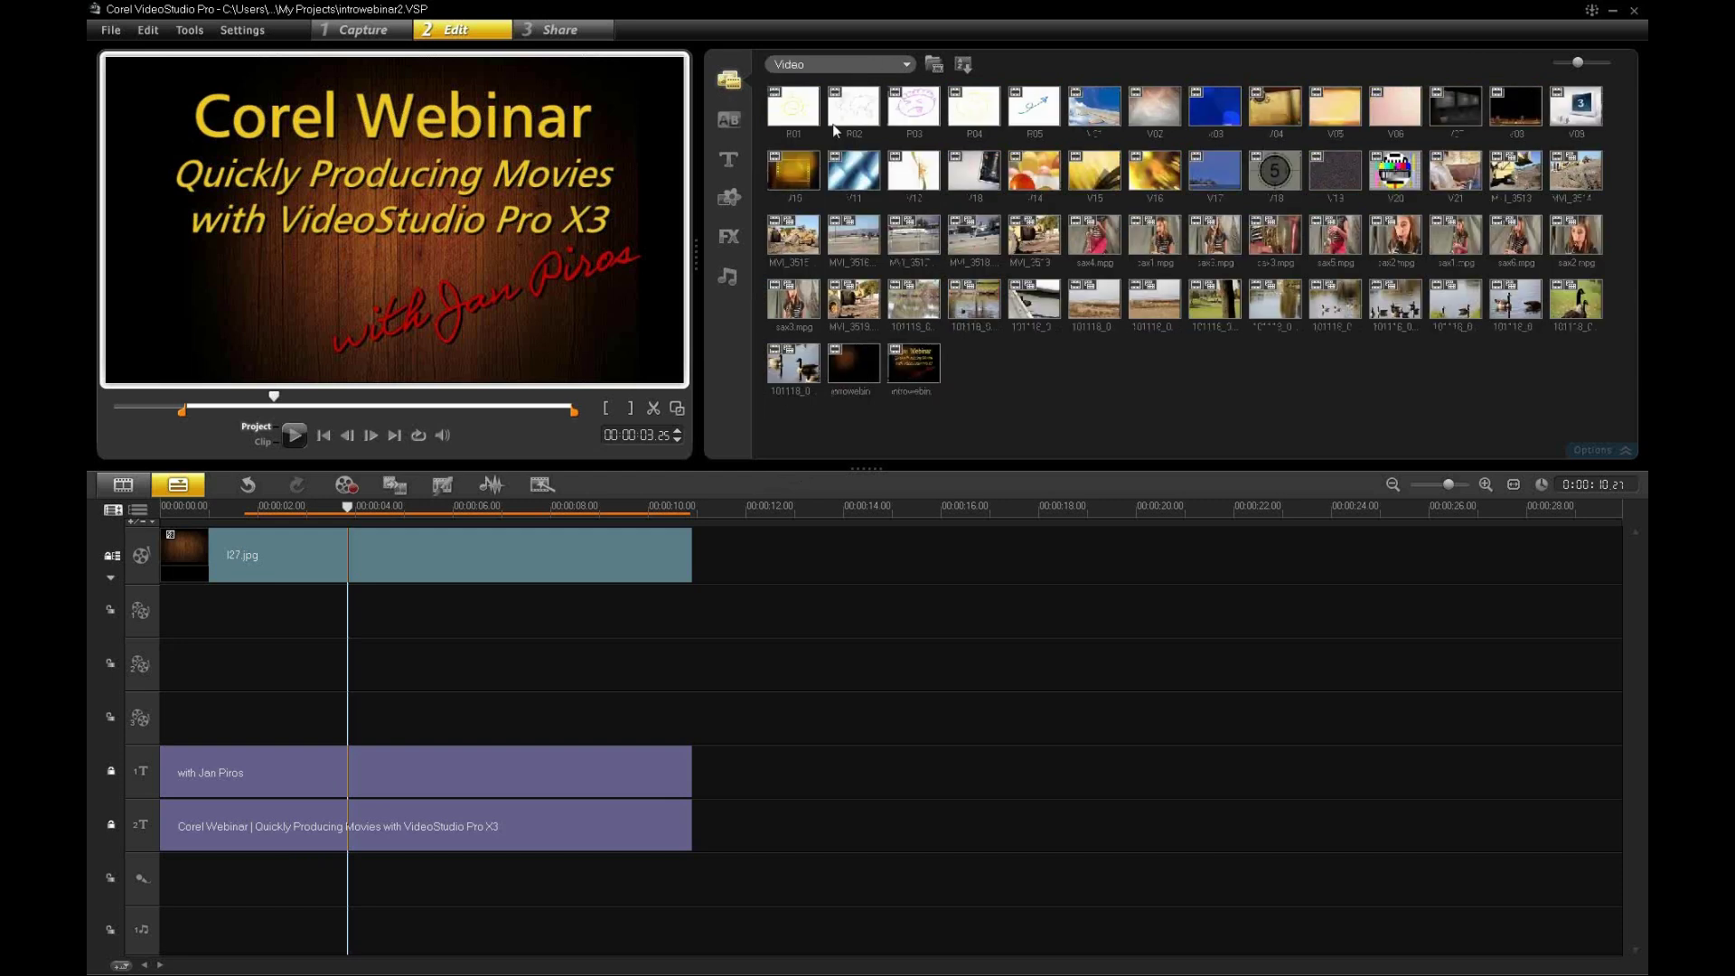
left_click(858, 65)
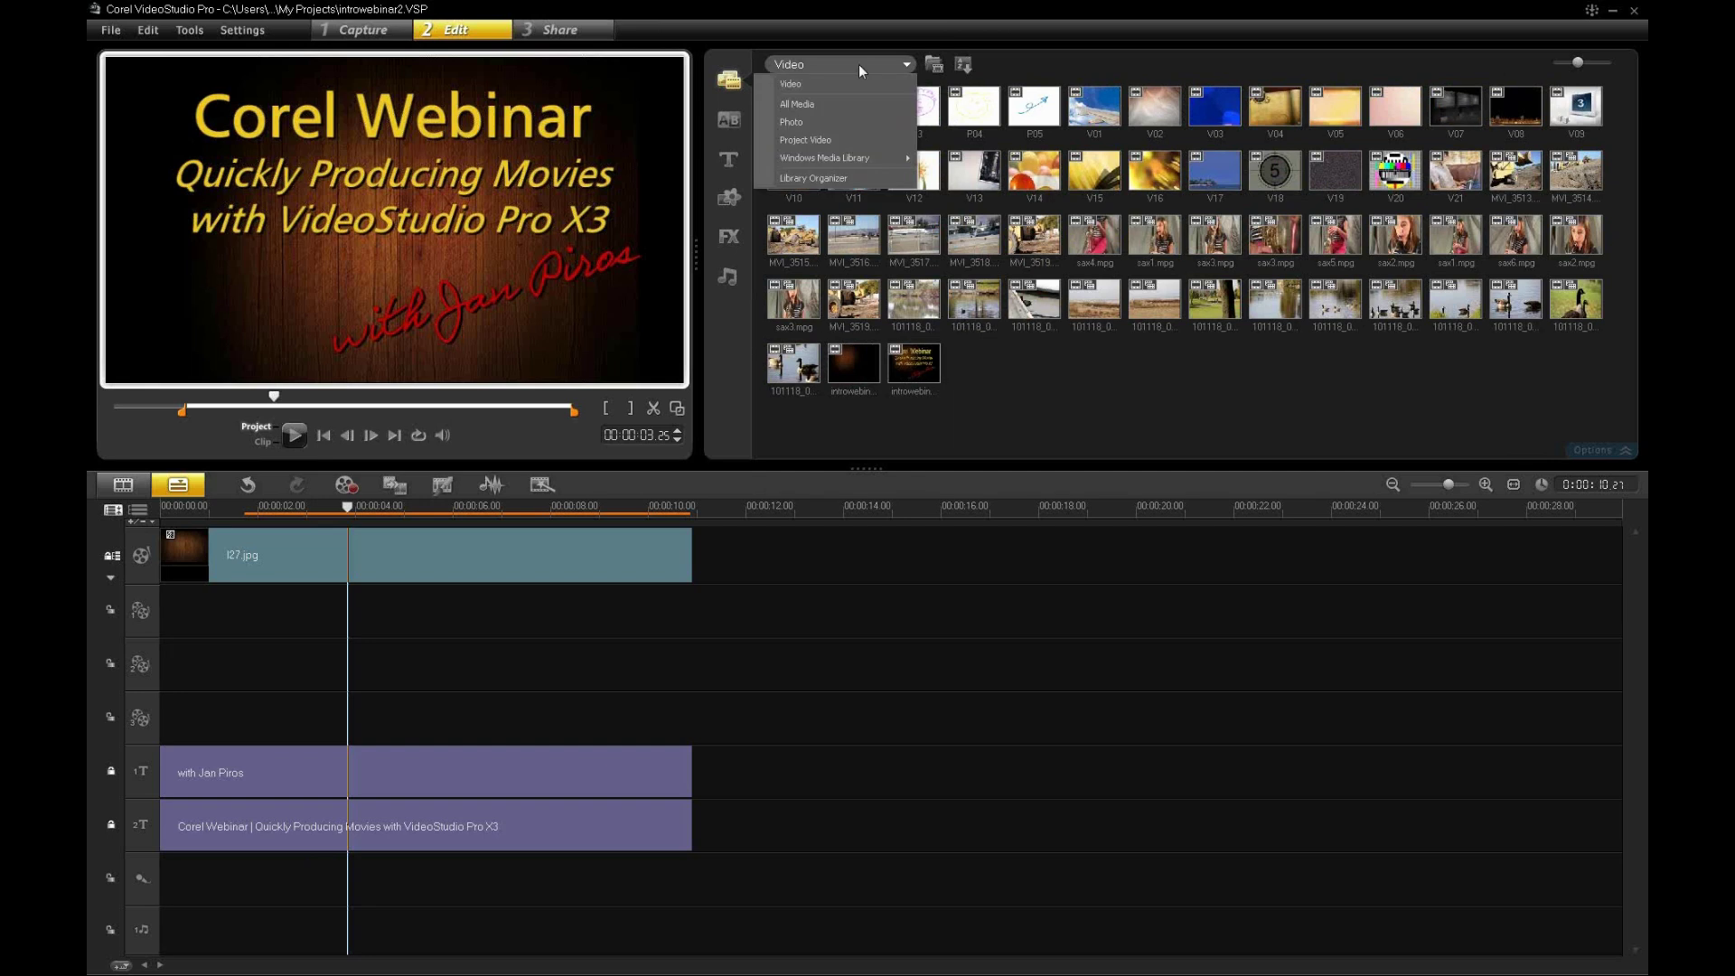
left_click(1021, 370)
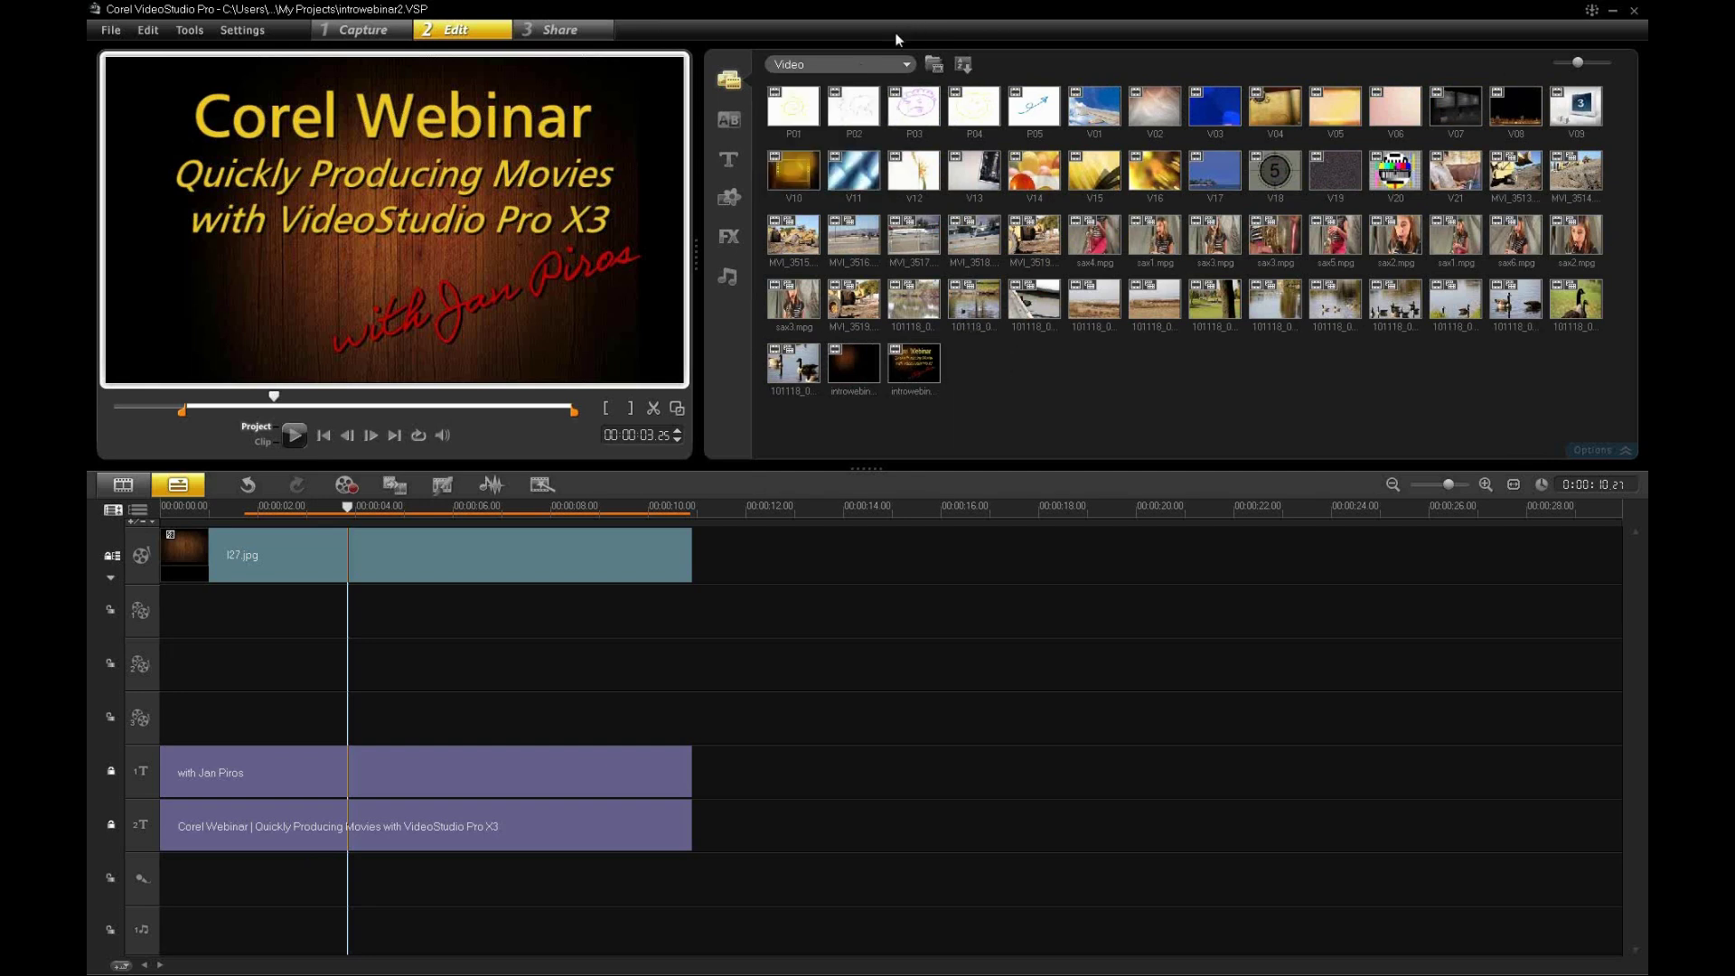
left_click(888, 65)
left_click(1098, 408)
left_click(1039, 313)
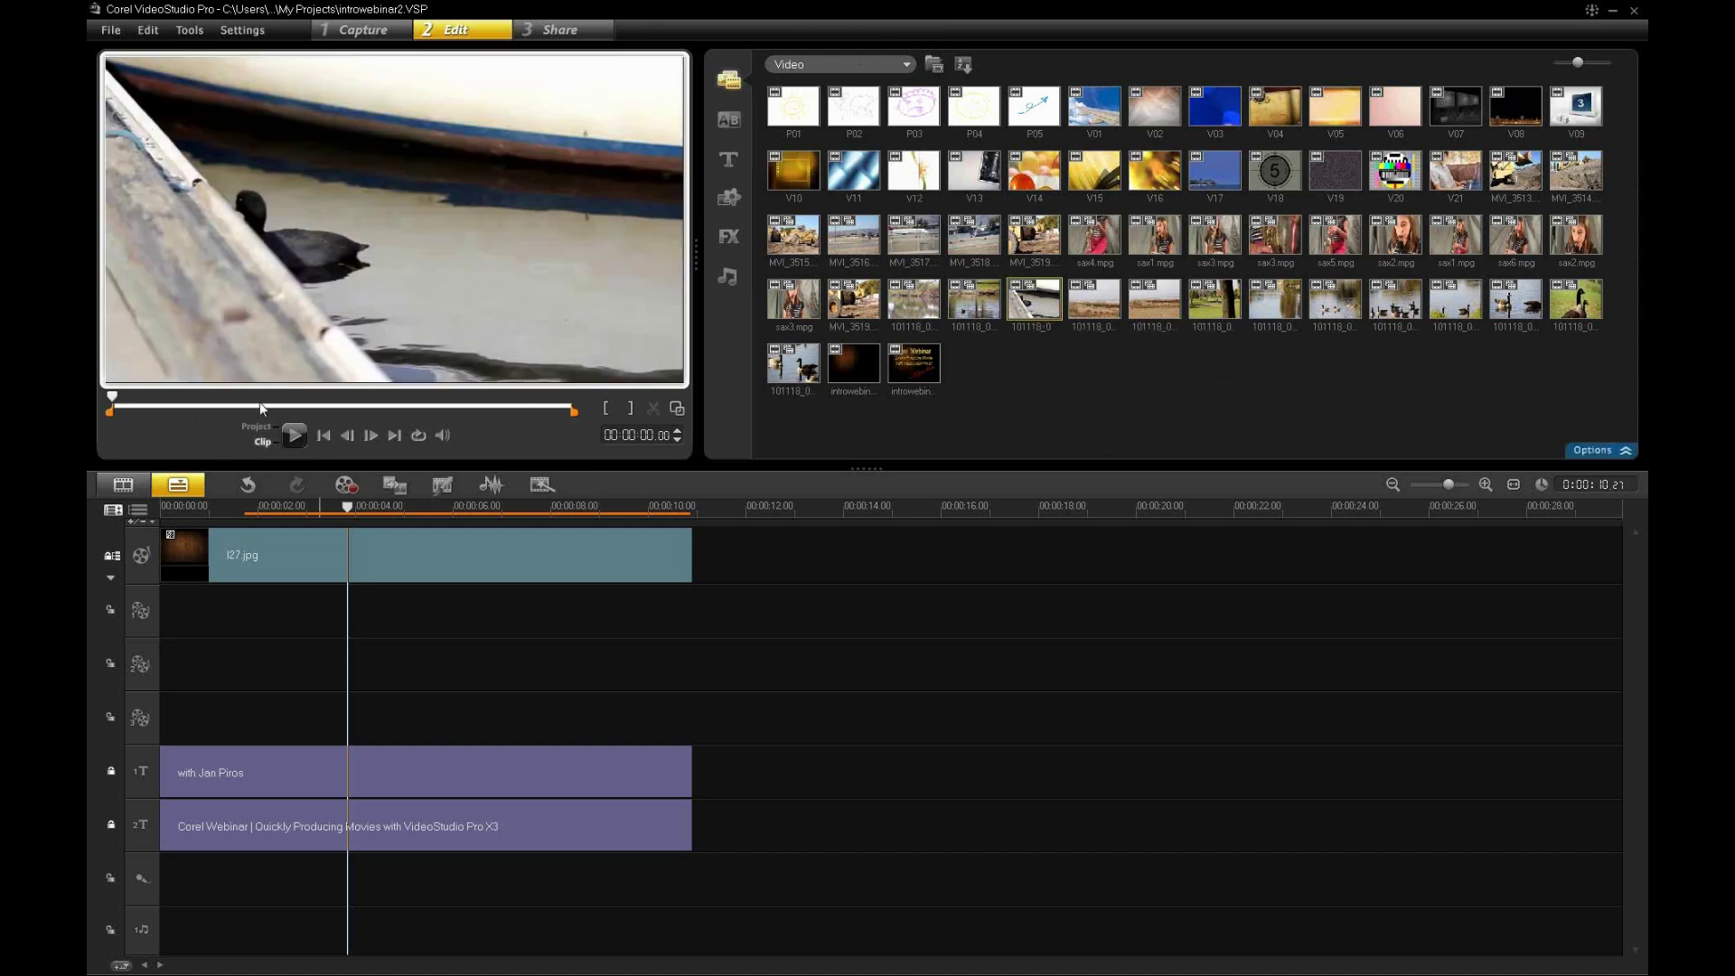
left_click_drag(116, 402, 289, 400)
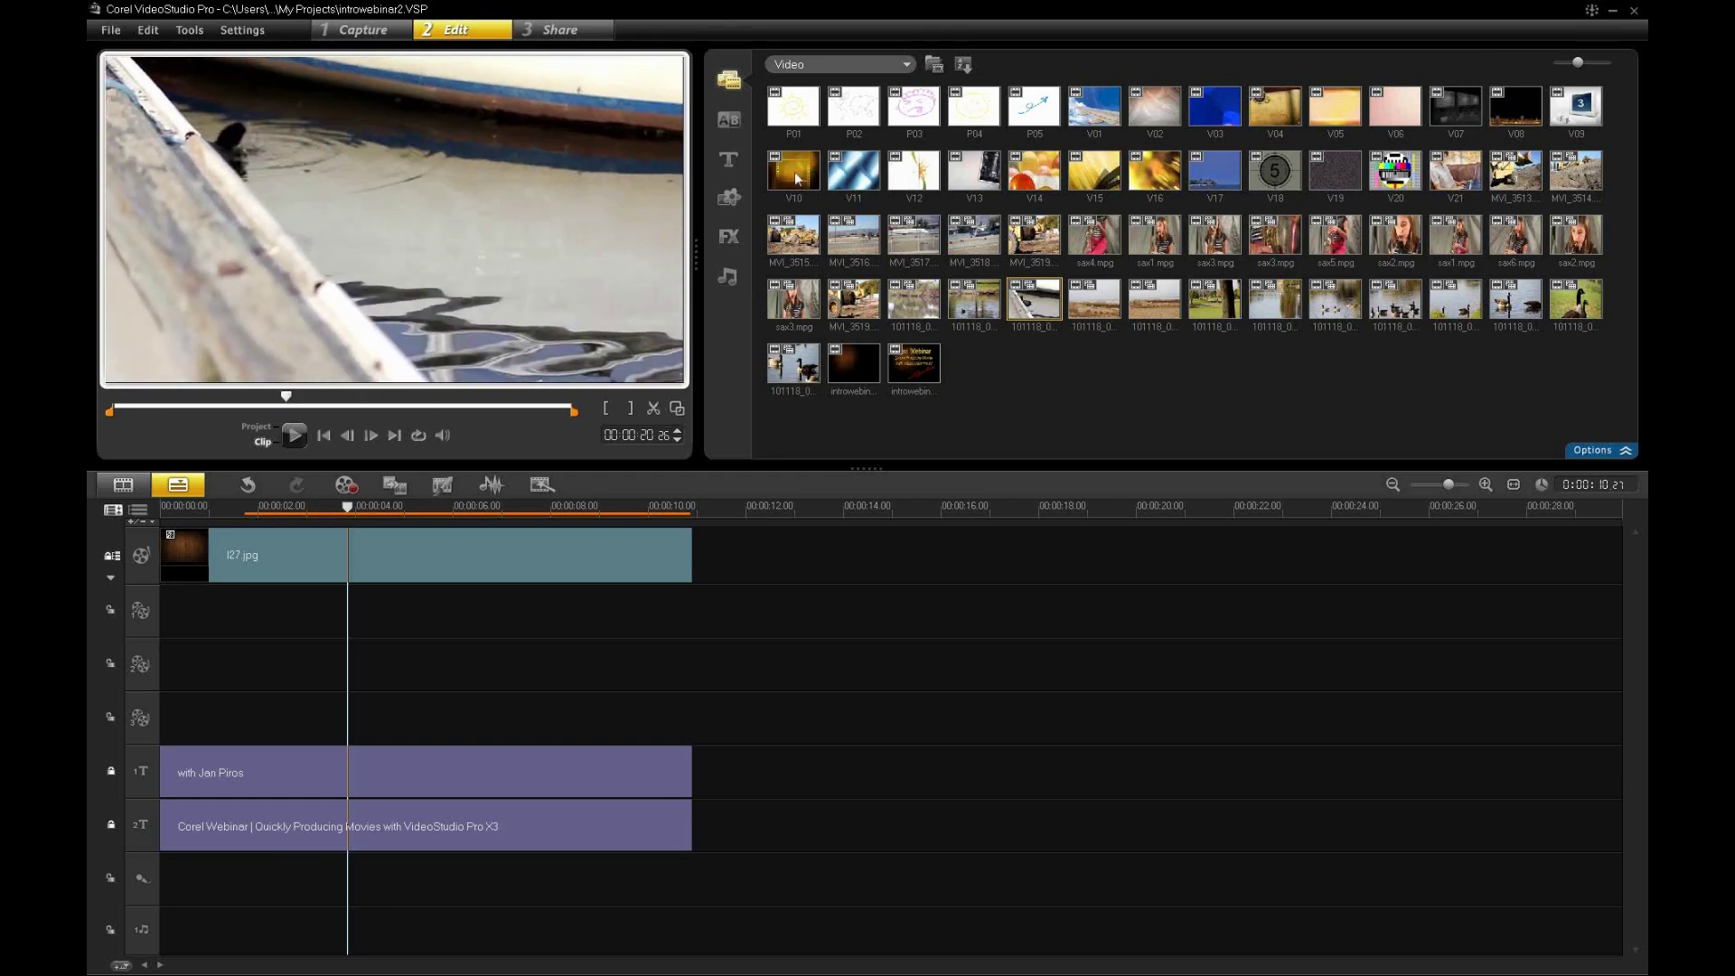
- Add the Cross transition from All transitions to My Favorites, then show the favourites
left_click(729, 121)
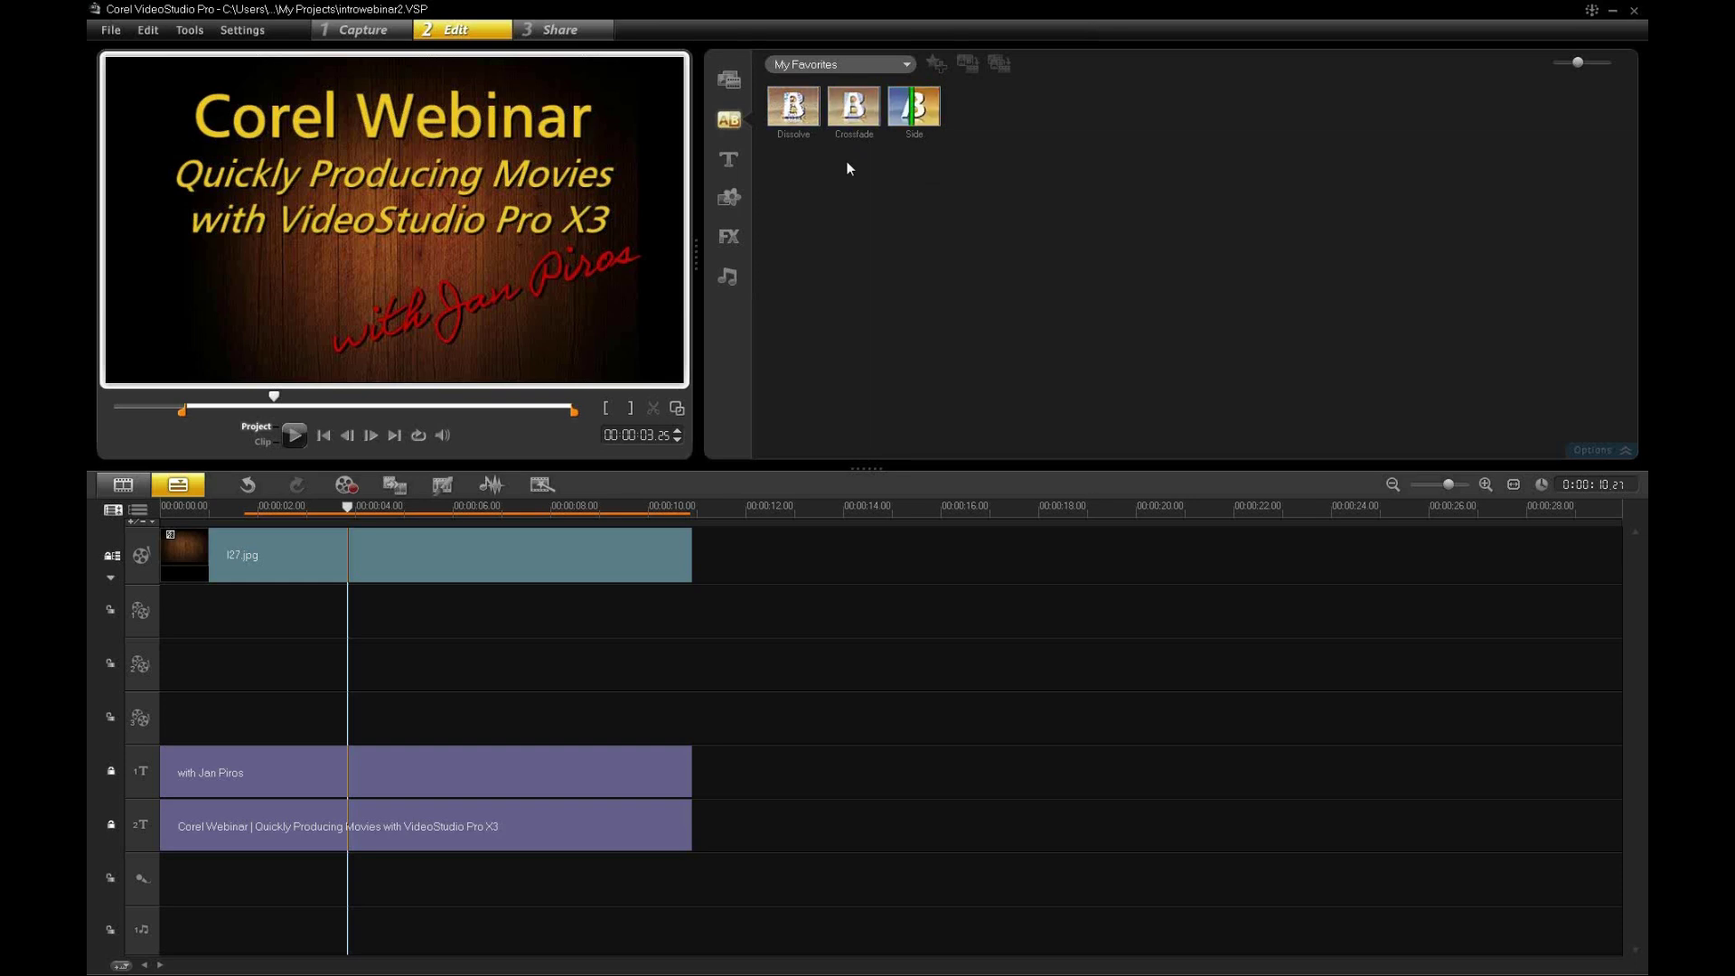
left_click(864, 65)
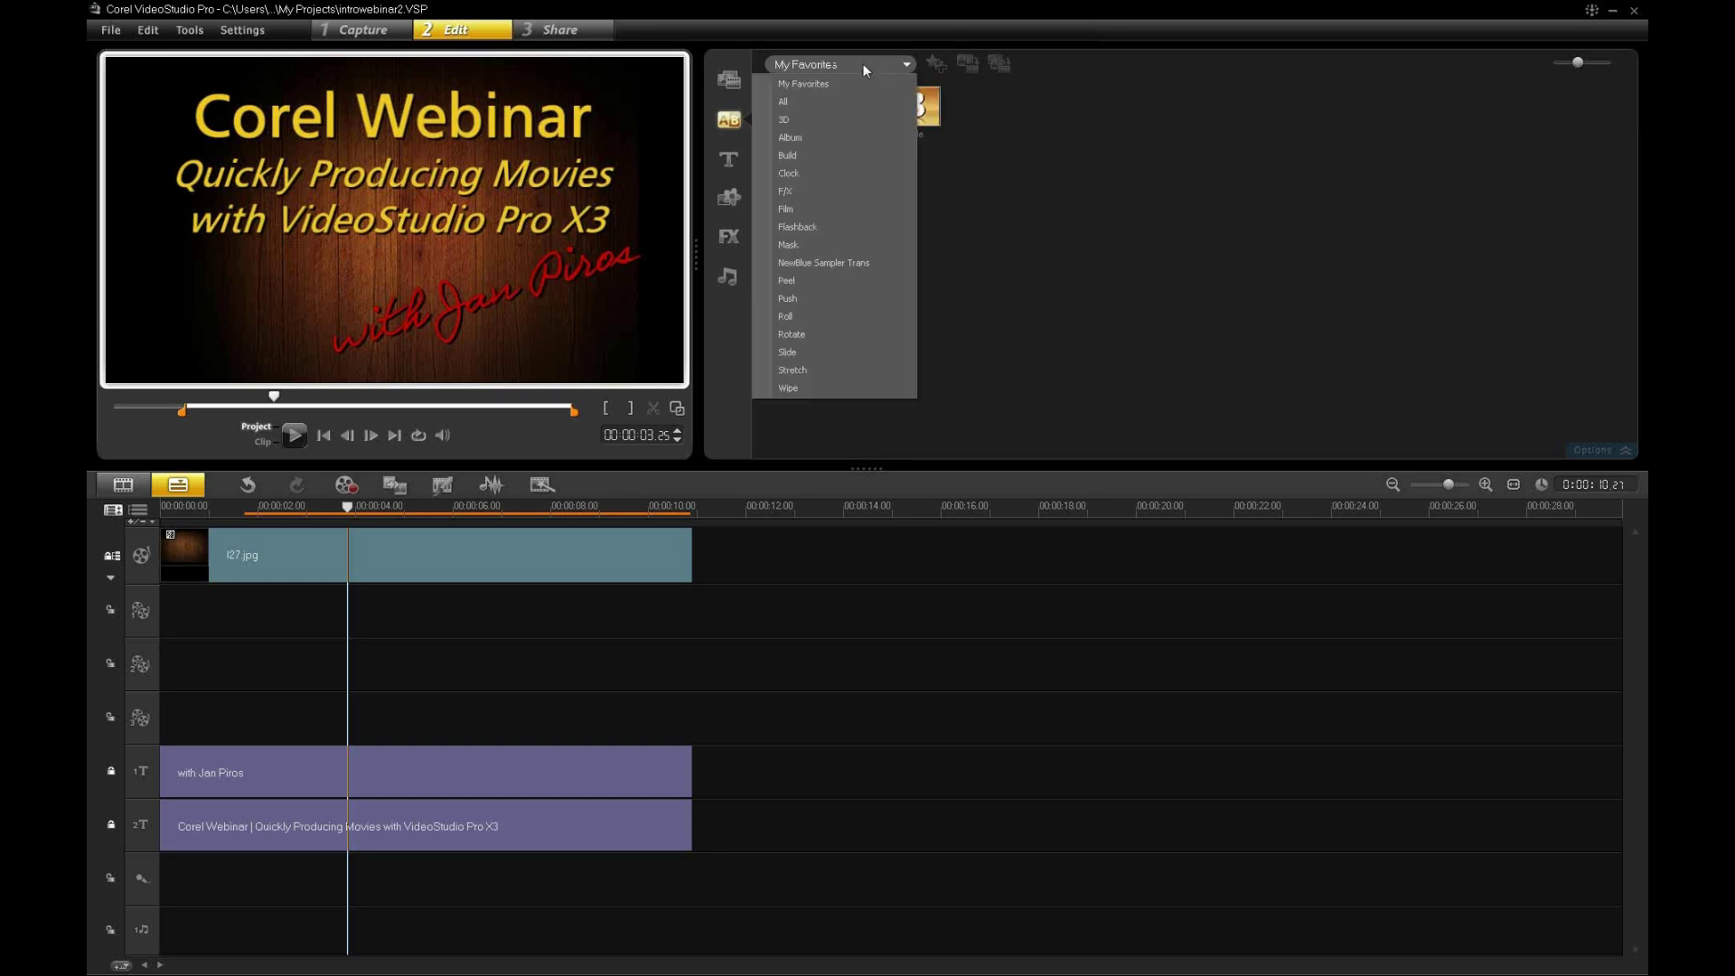
left_click(784, 101)
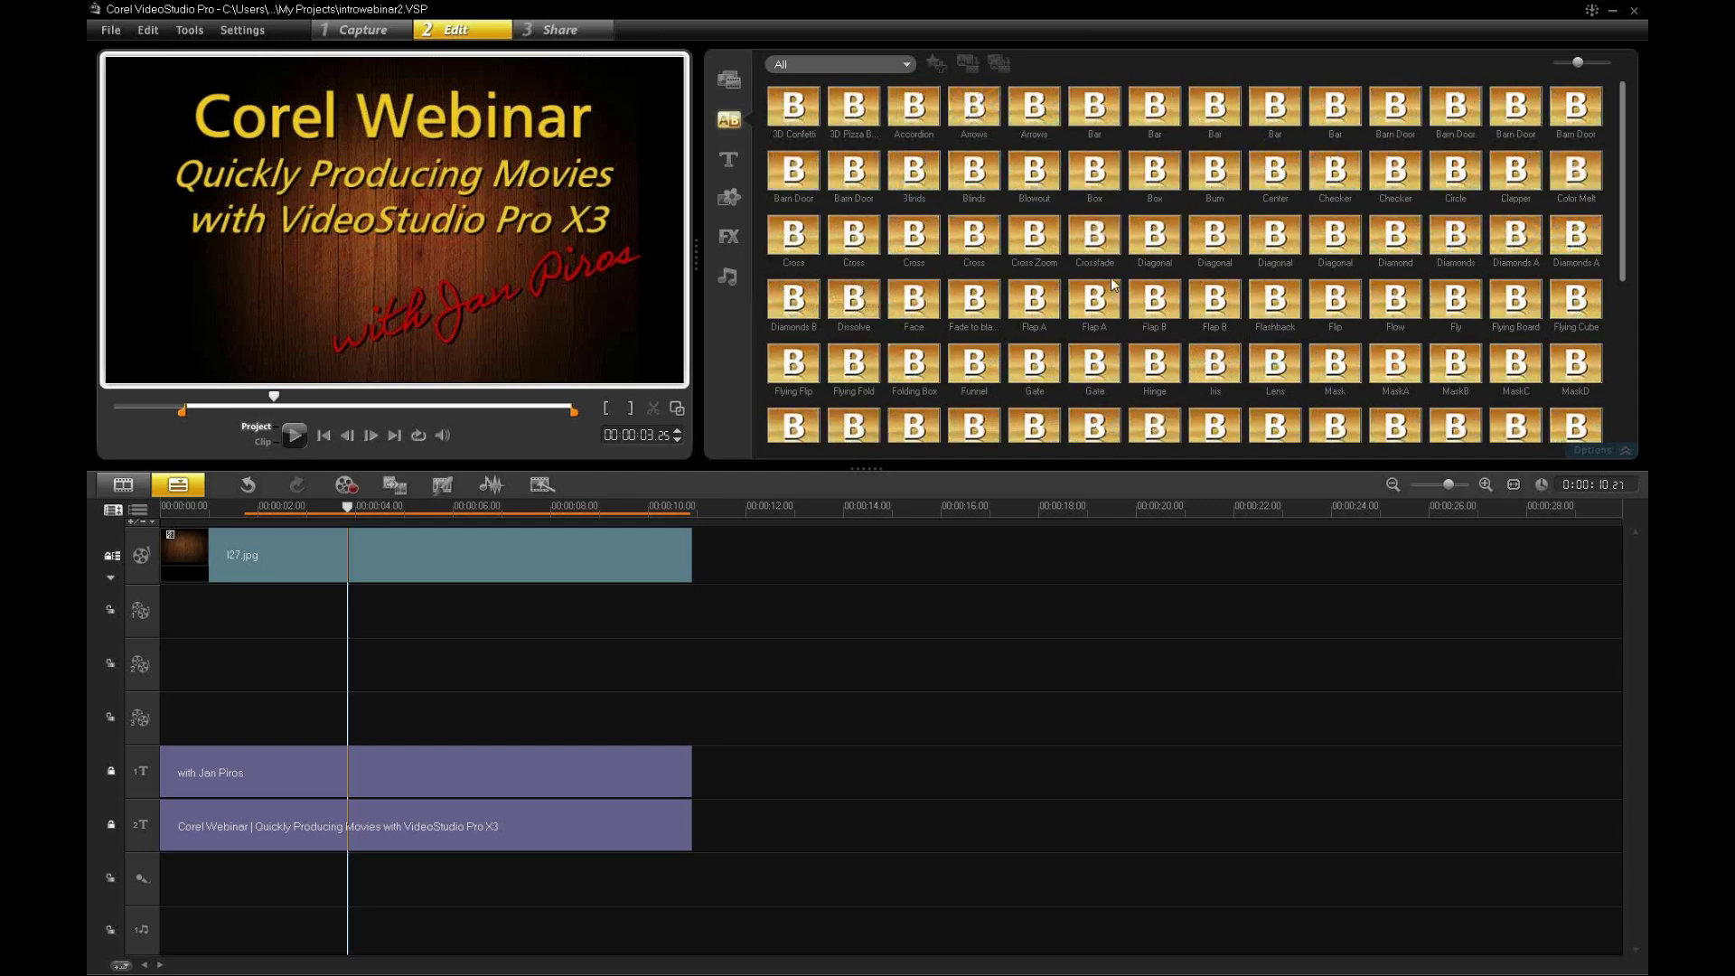
right_click(977, 239)
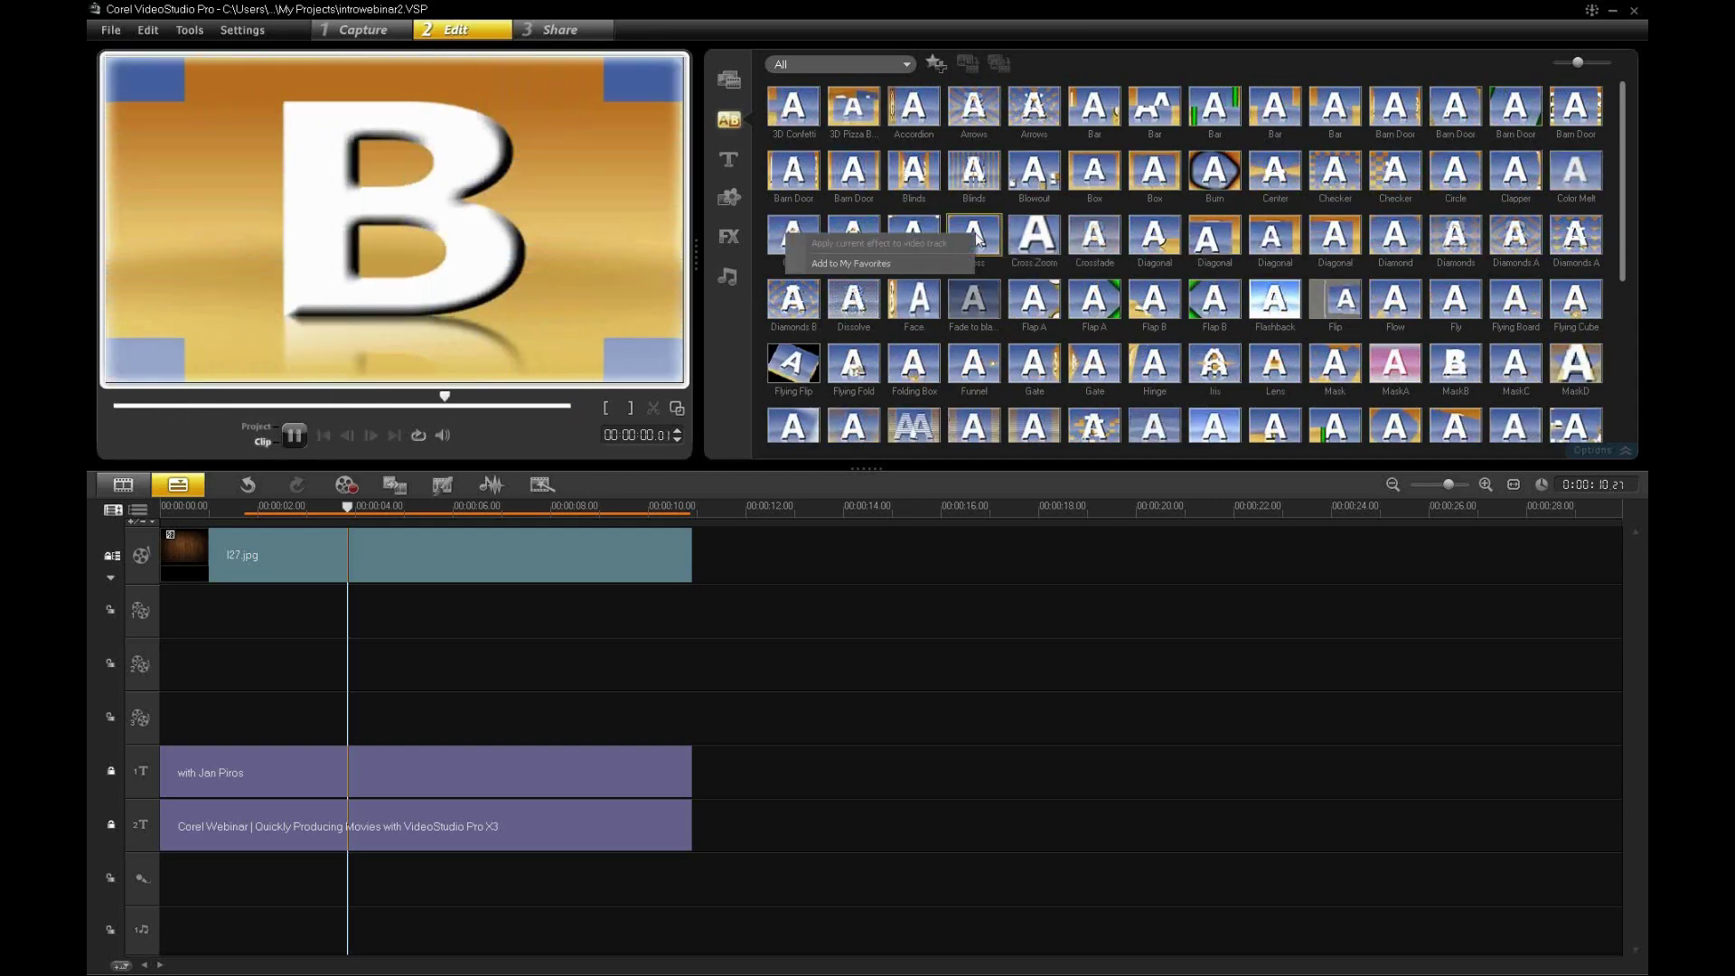
left_click(874, 264)
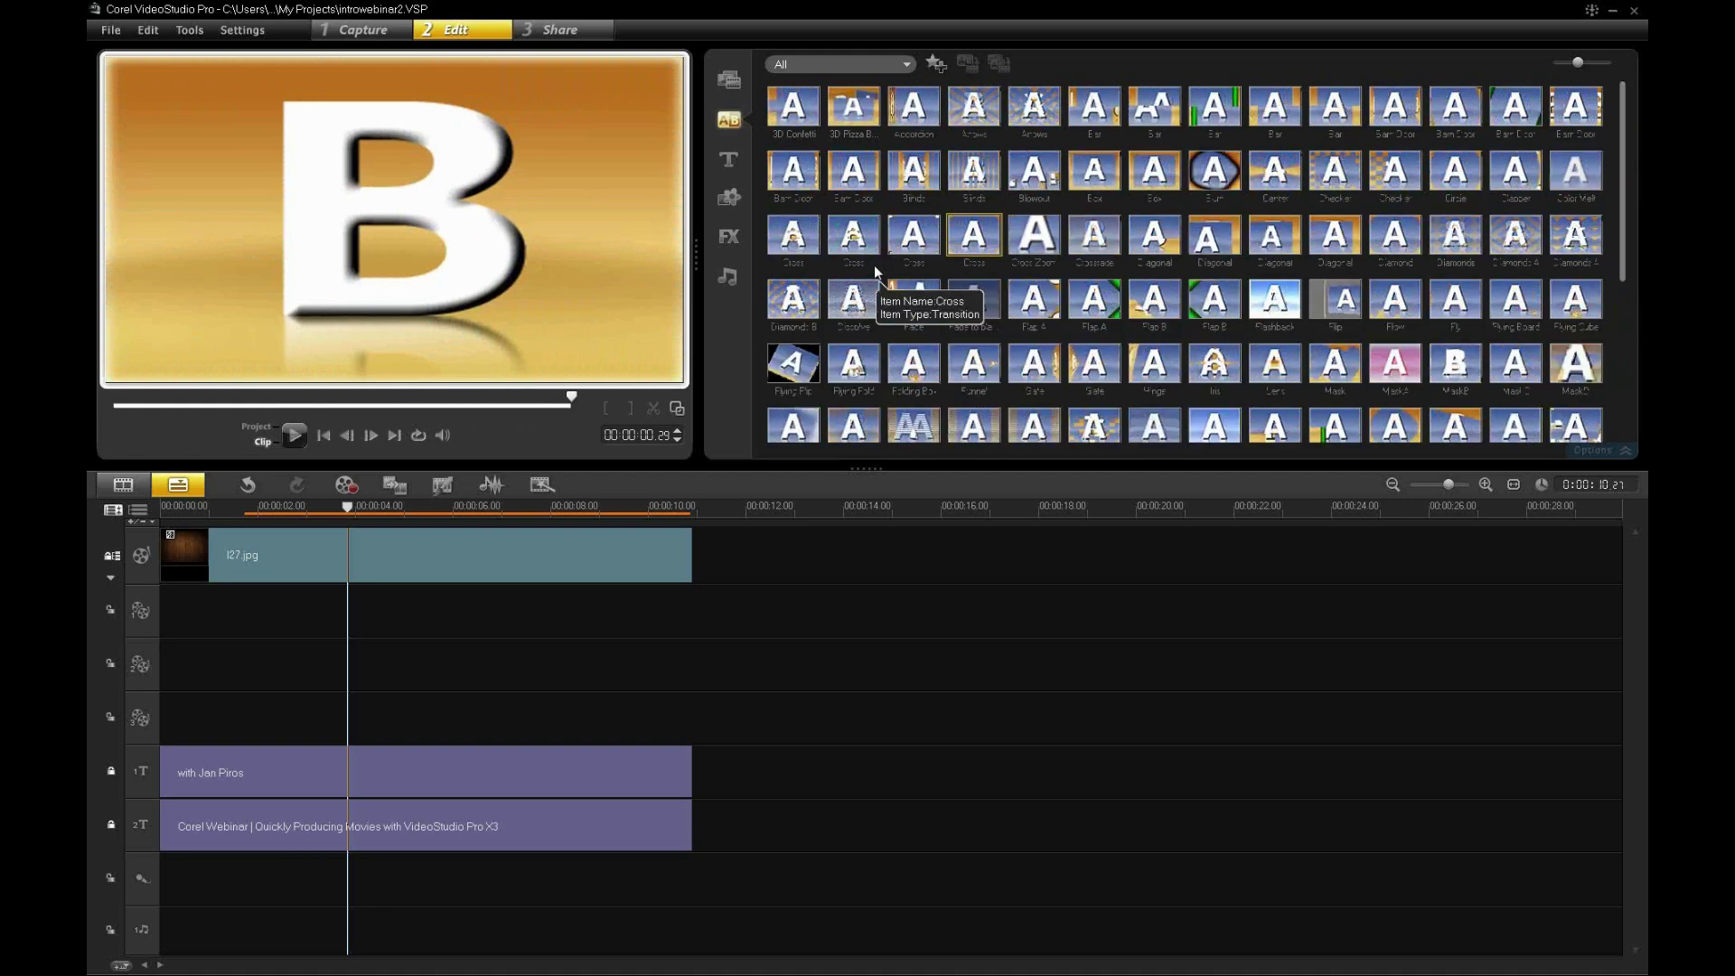
left_click(881, 59)
left_click(860, 84)
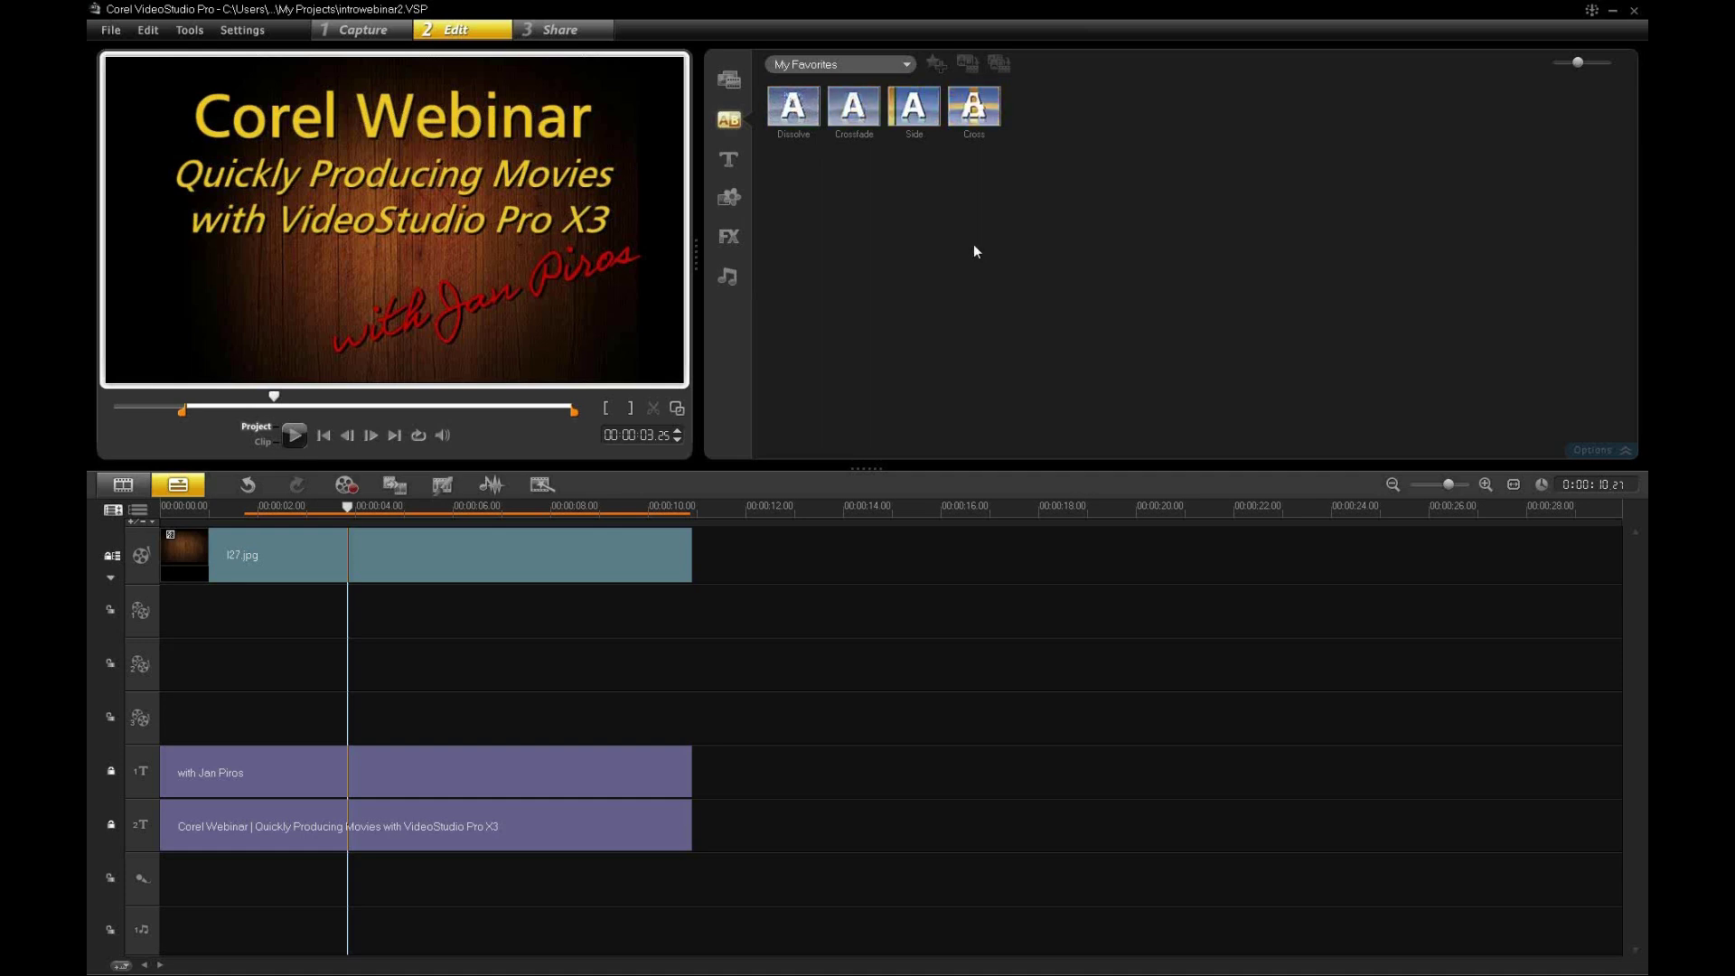
- Open the title library and preview the second and third title presets
left_click(735, 159)
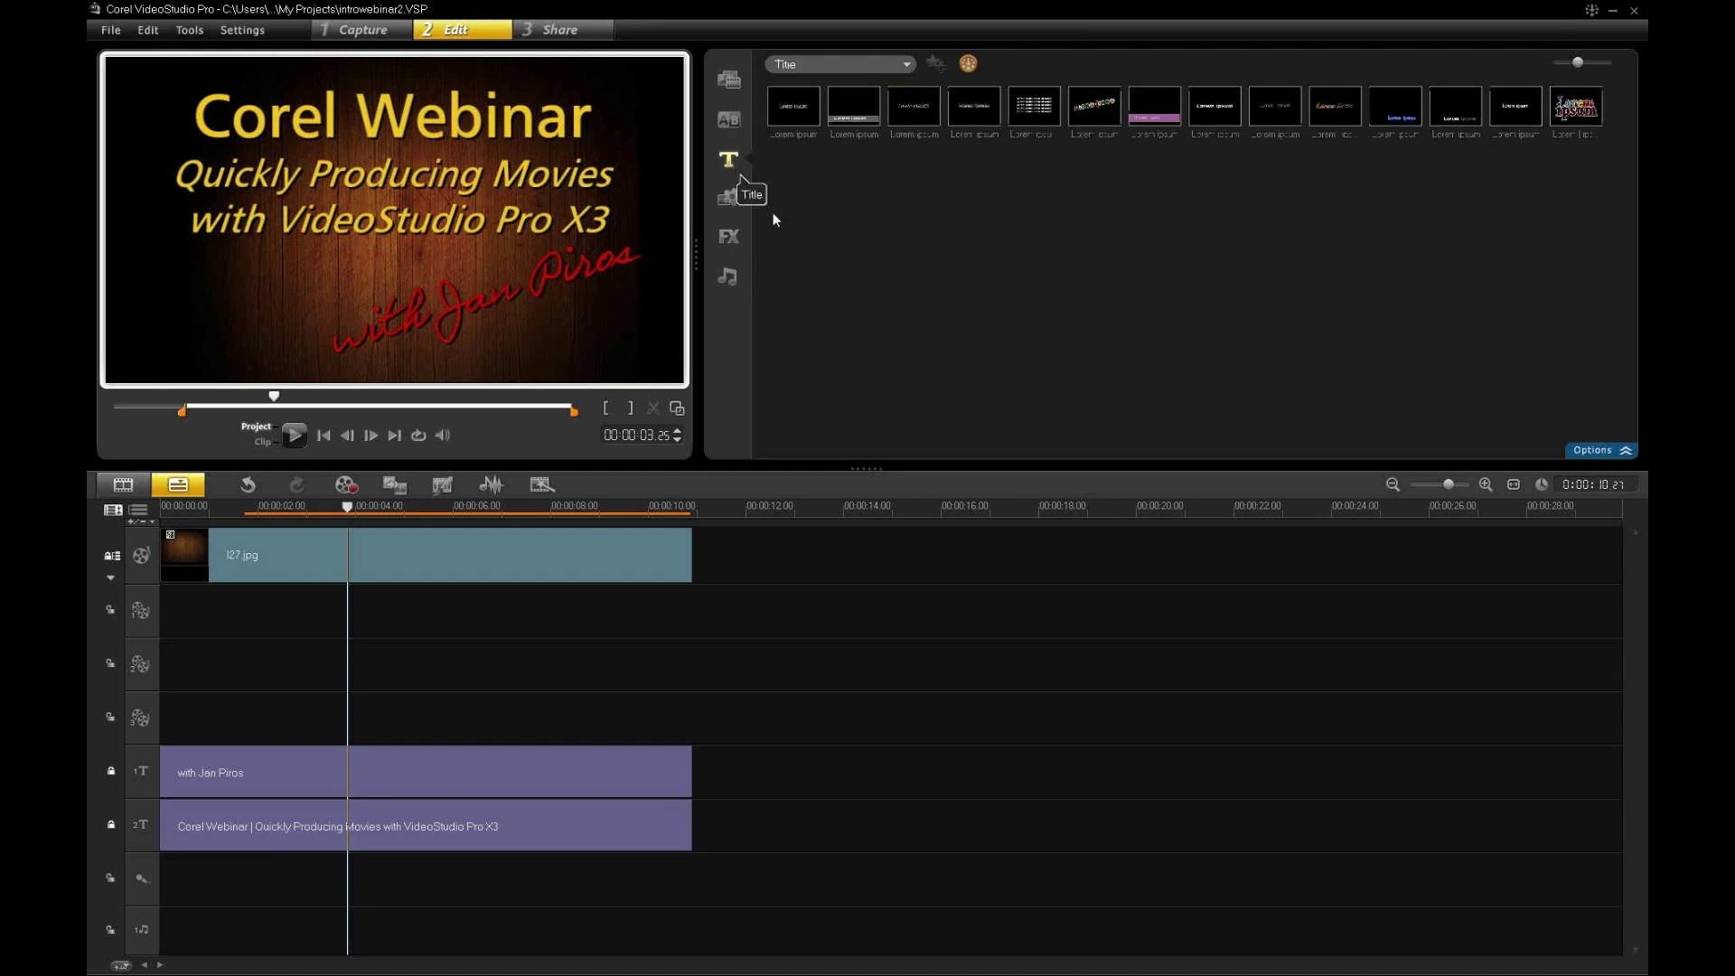
left_click(849, 109)
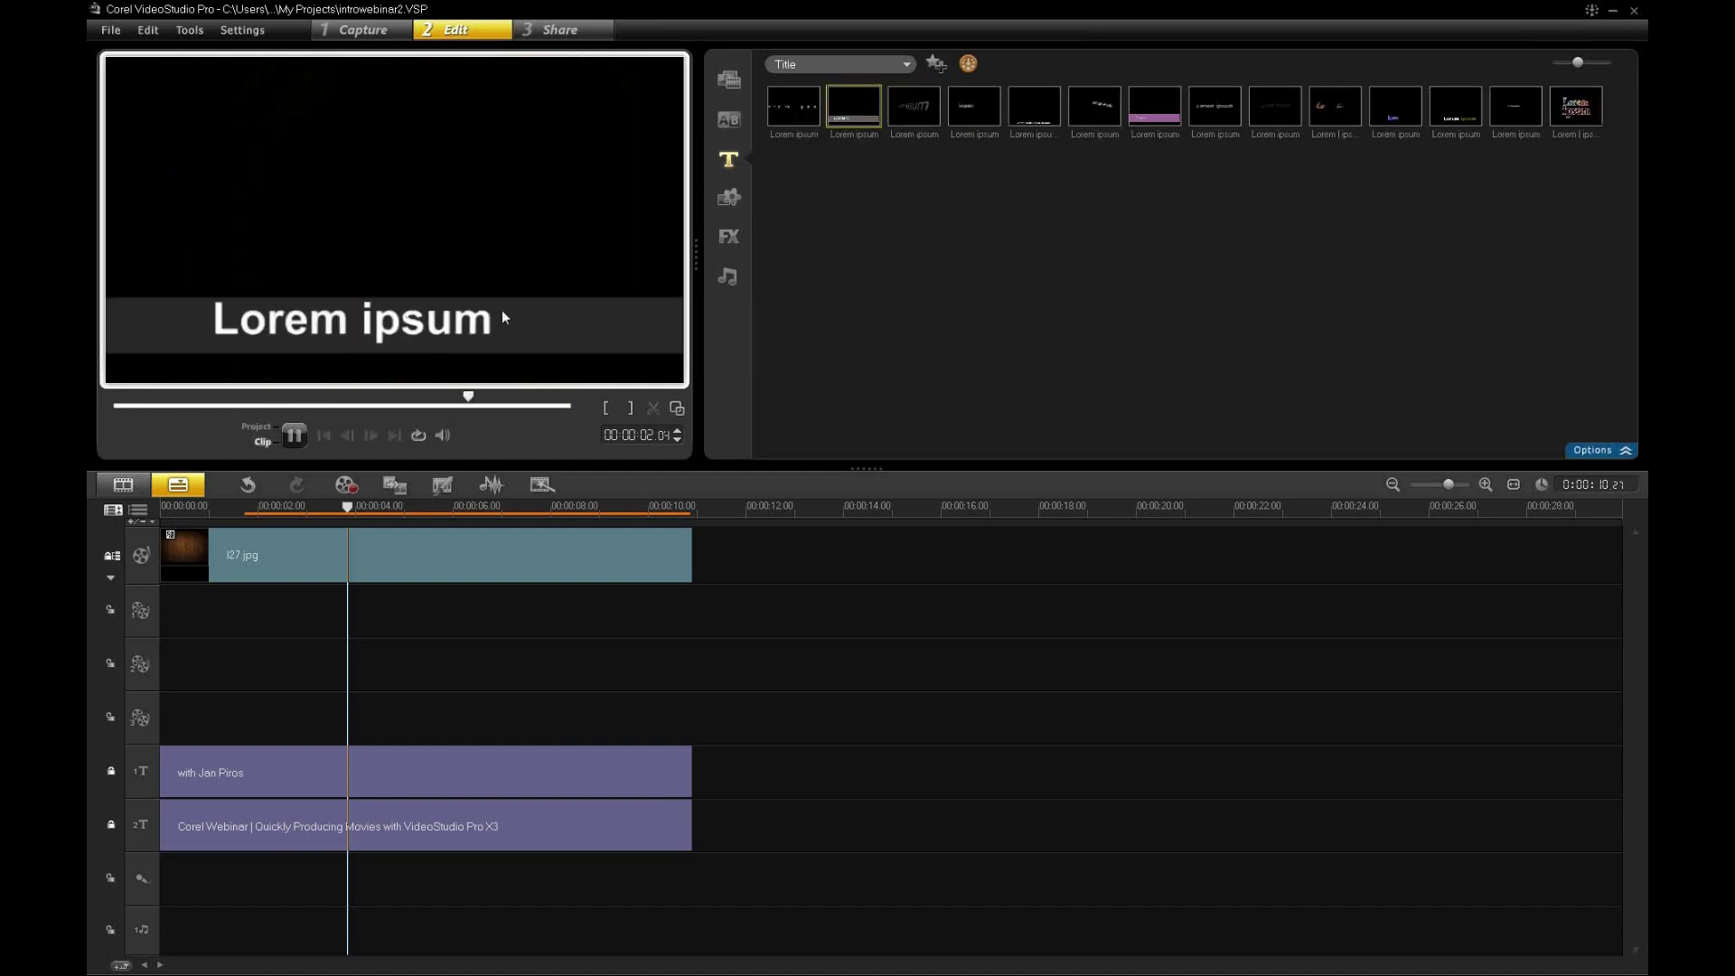
left_click(920, 120)
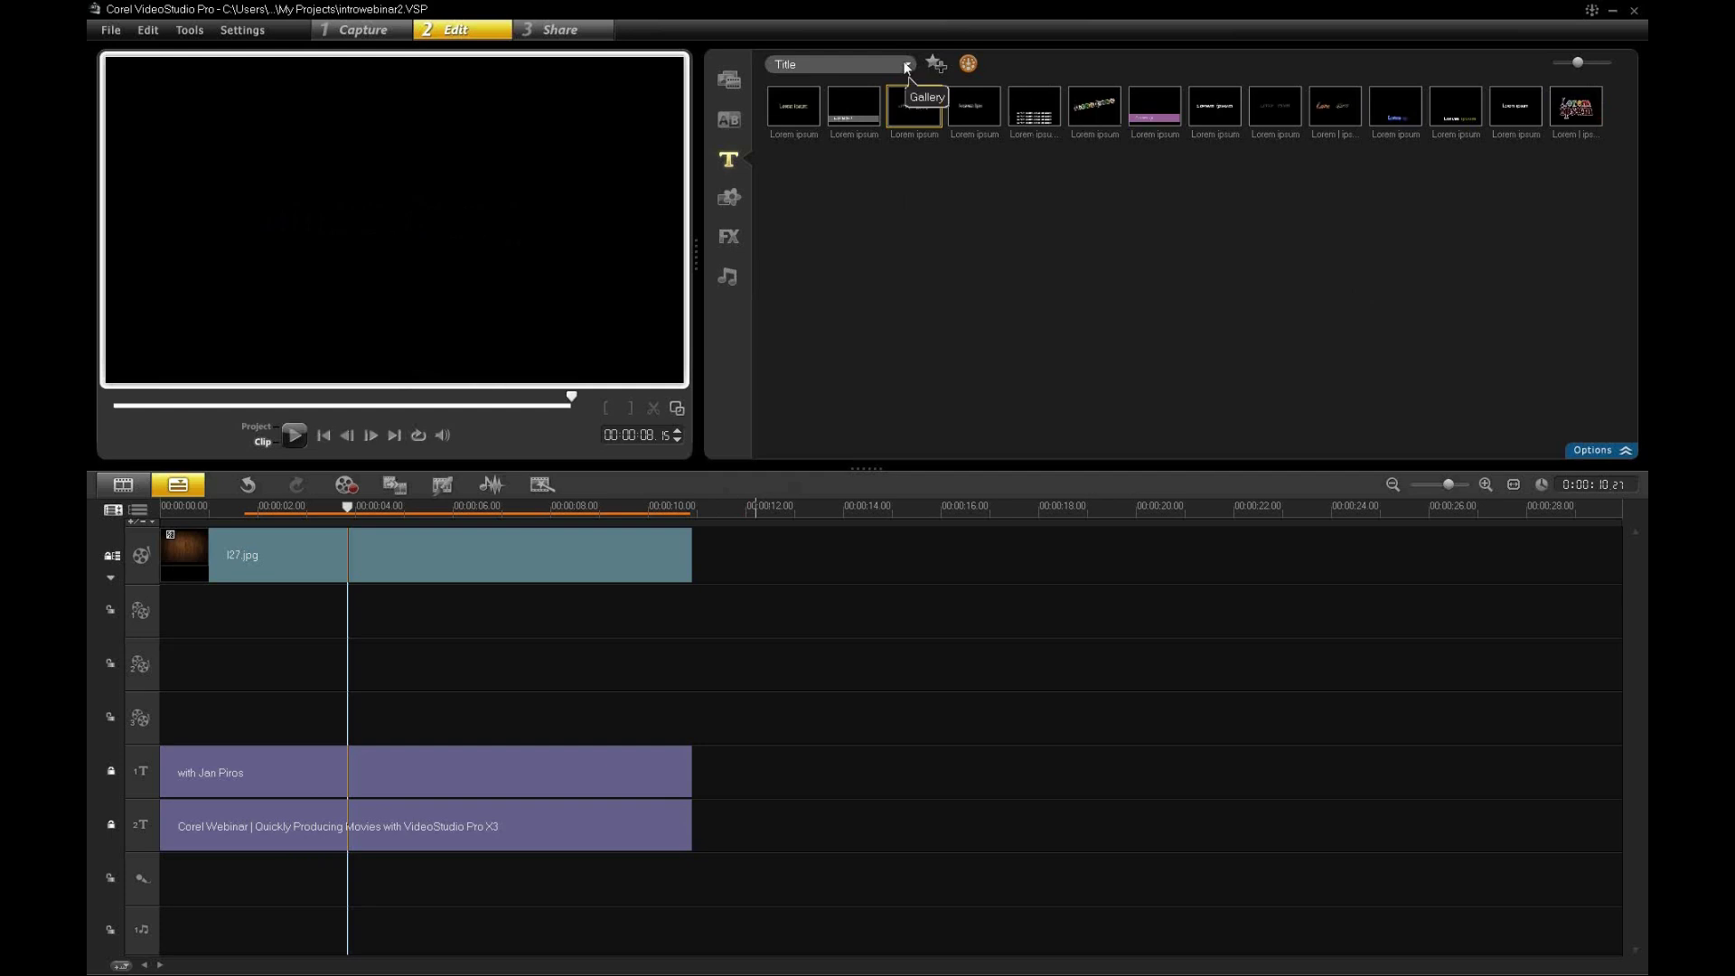
left_click(906, 65)
left_click(876, 84)
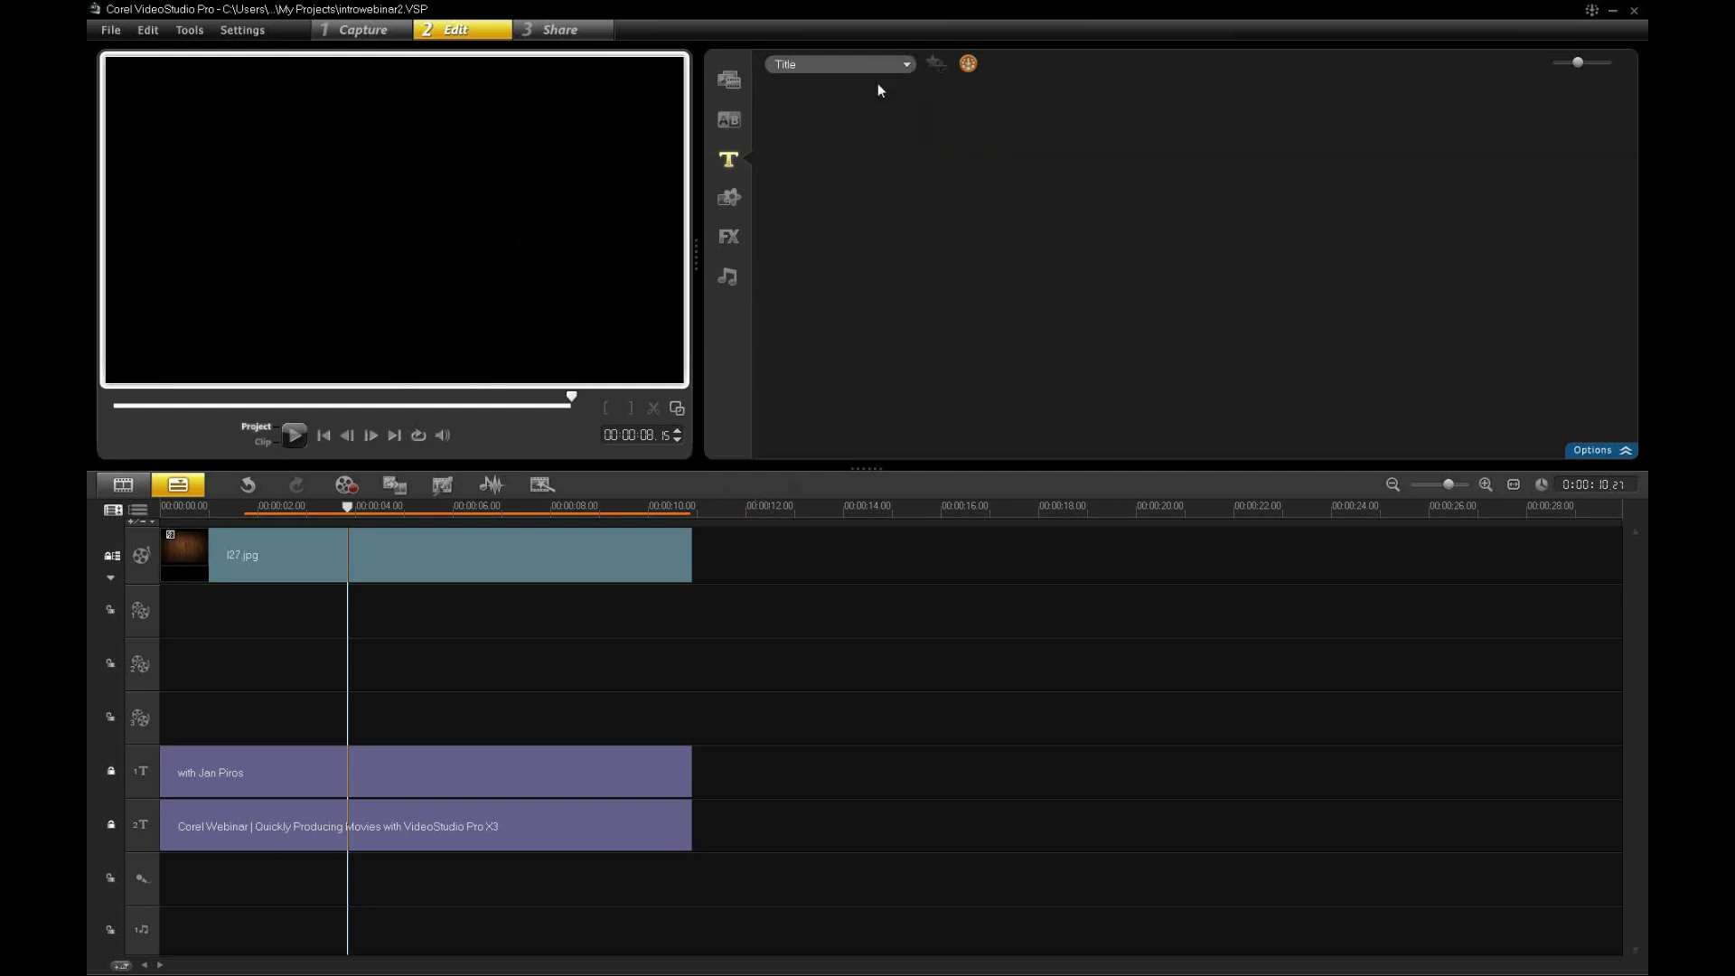
- Add the second title preset to My Favorites and preview the Lorem ipsum favourite
left_click(905, 65)
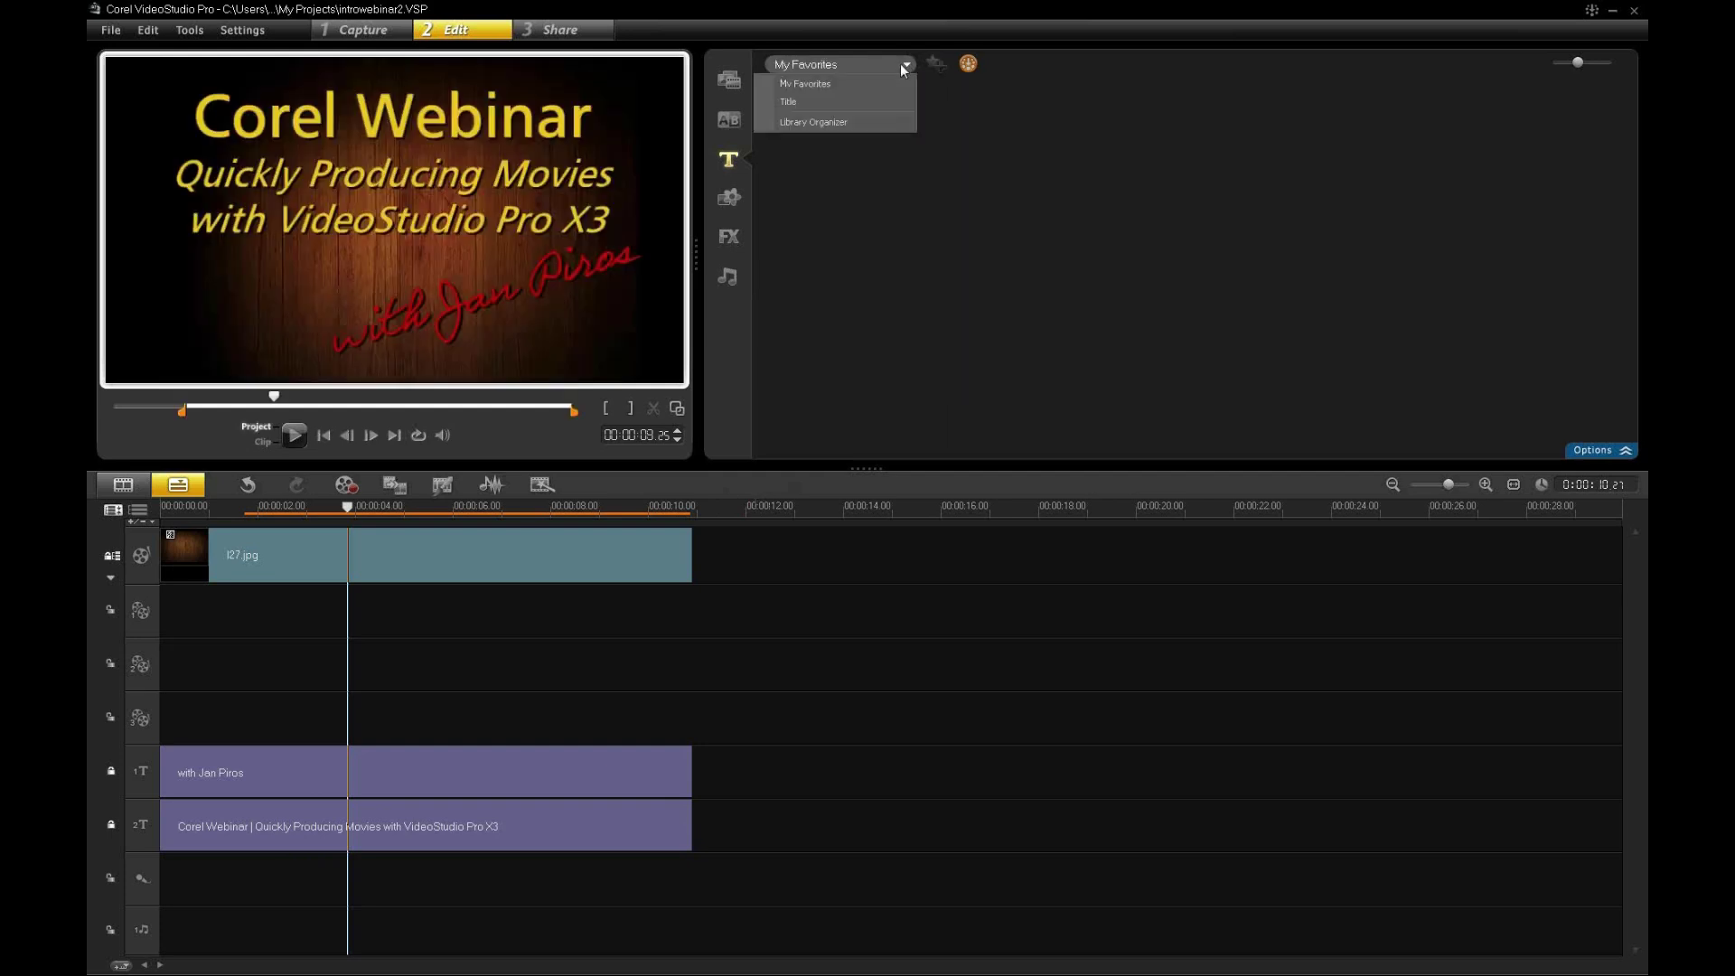
left_click(863, 98)
right_click(876, 121)
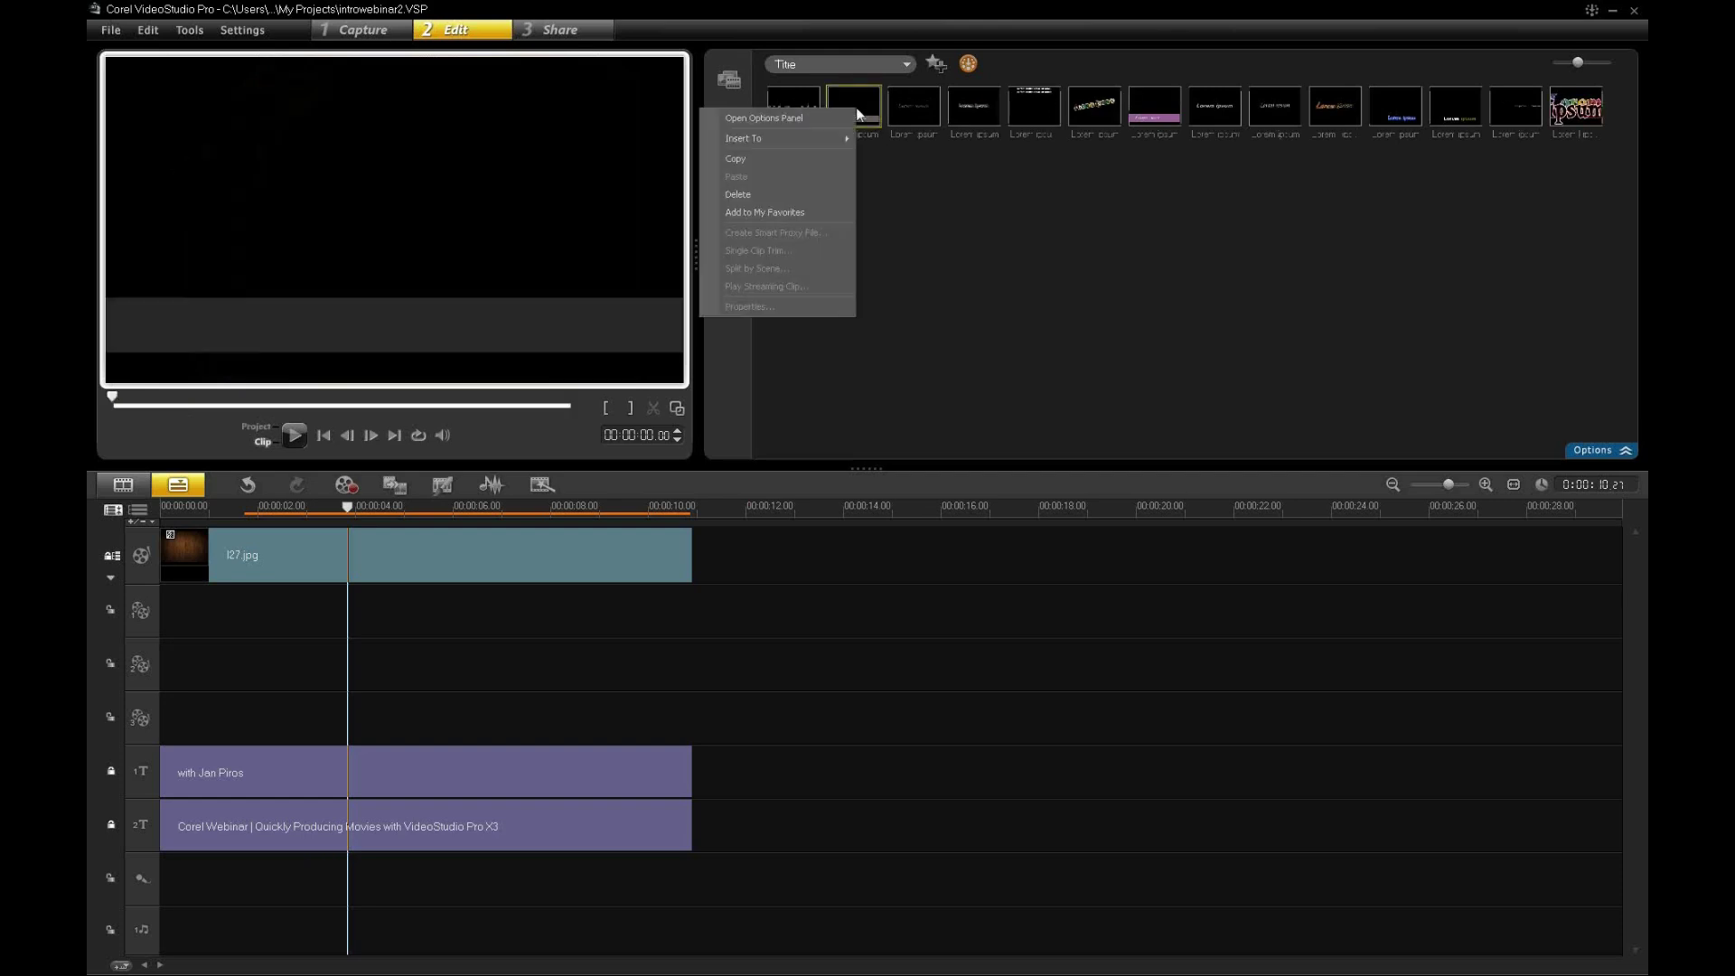
left_click(808, 214)
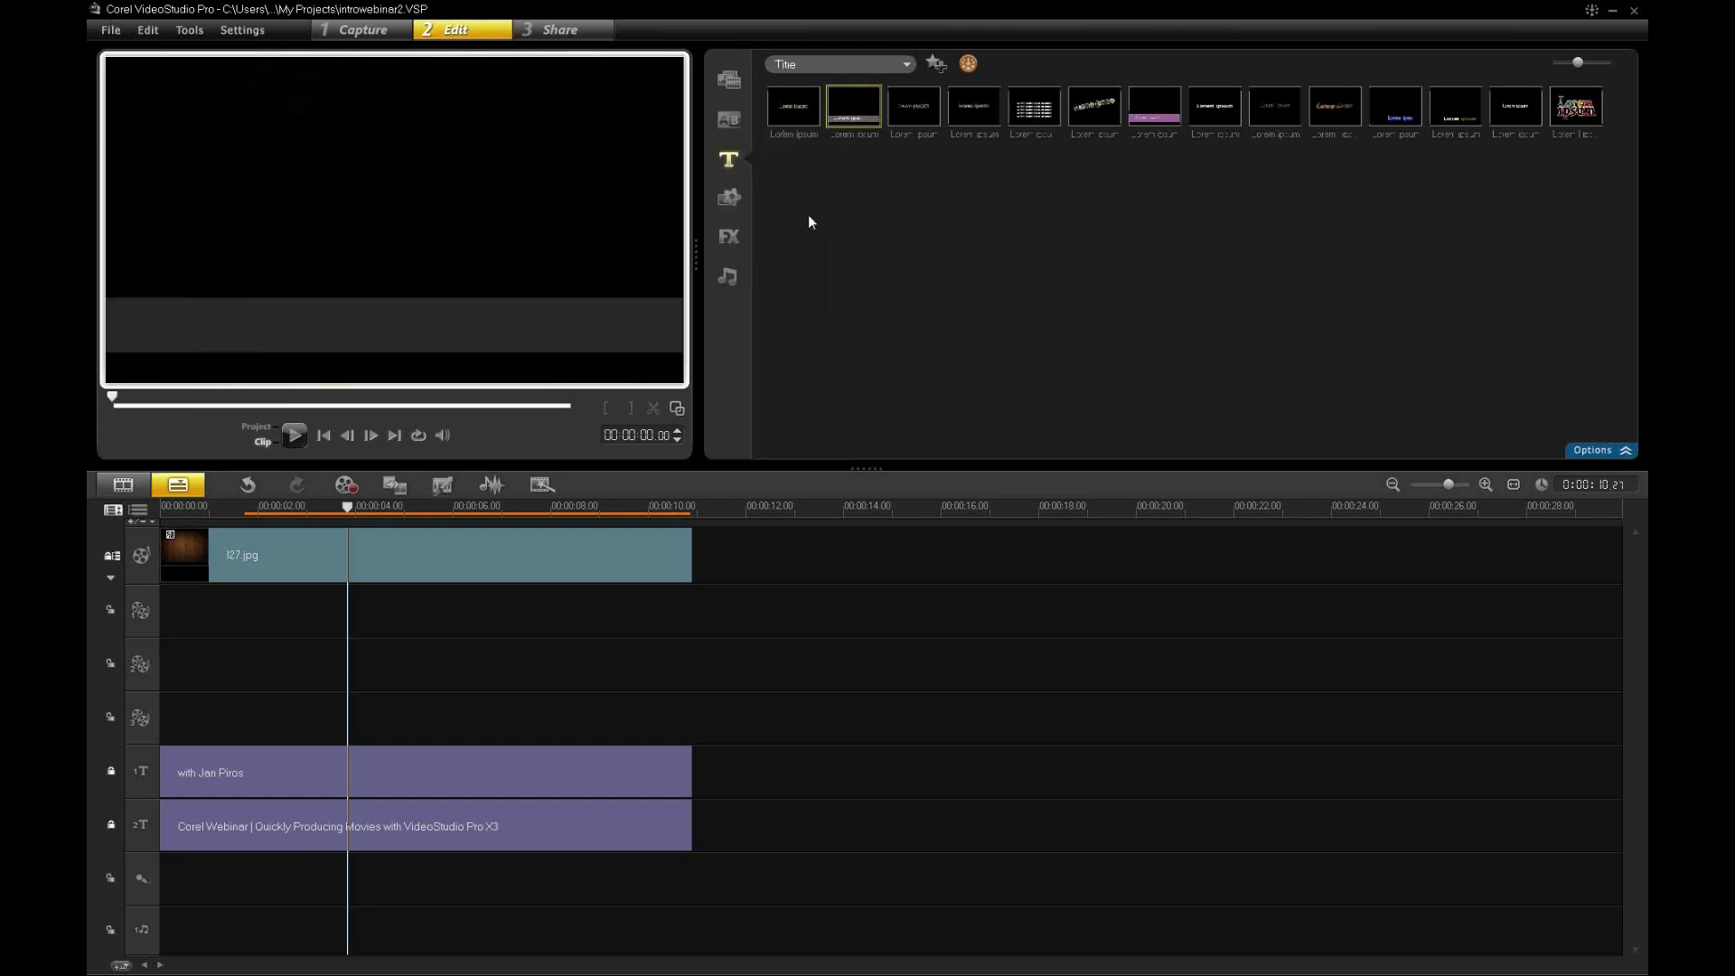
left_click(882, 64)
left_click(854, 84)
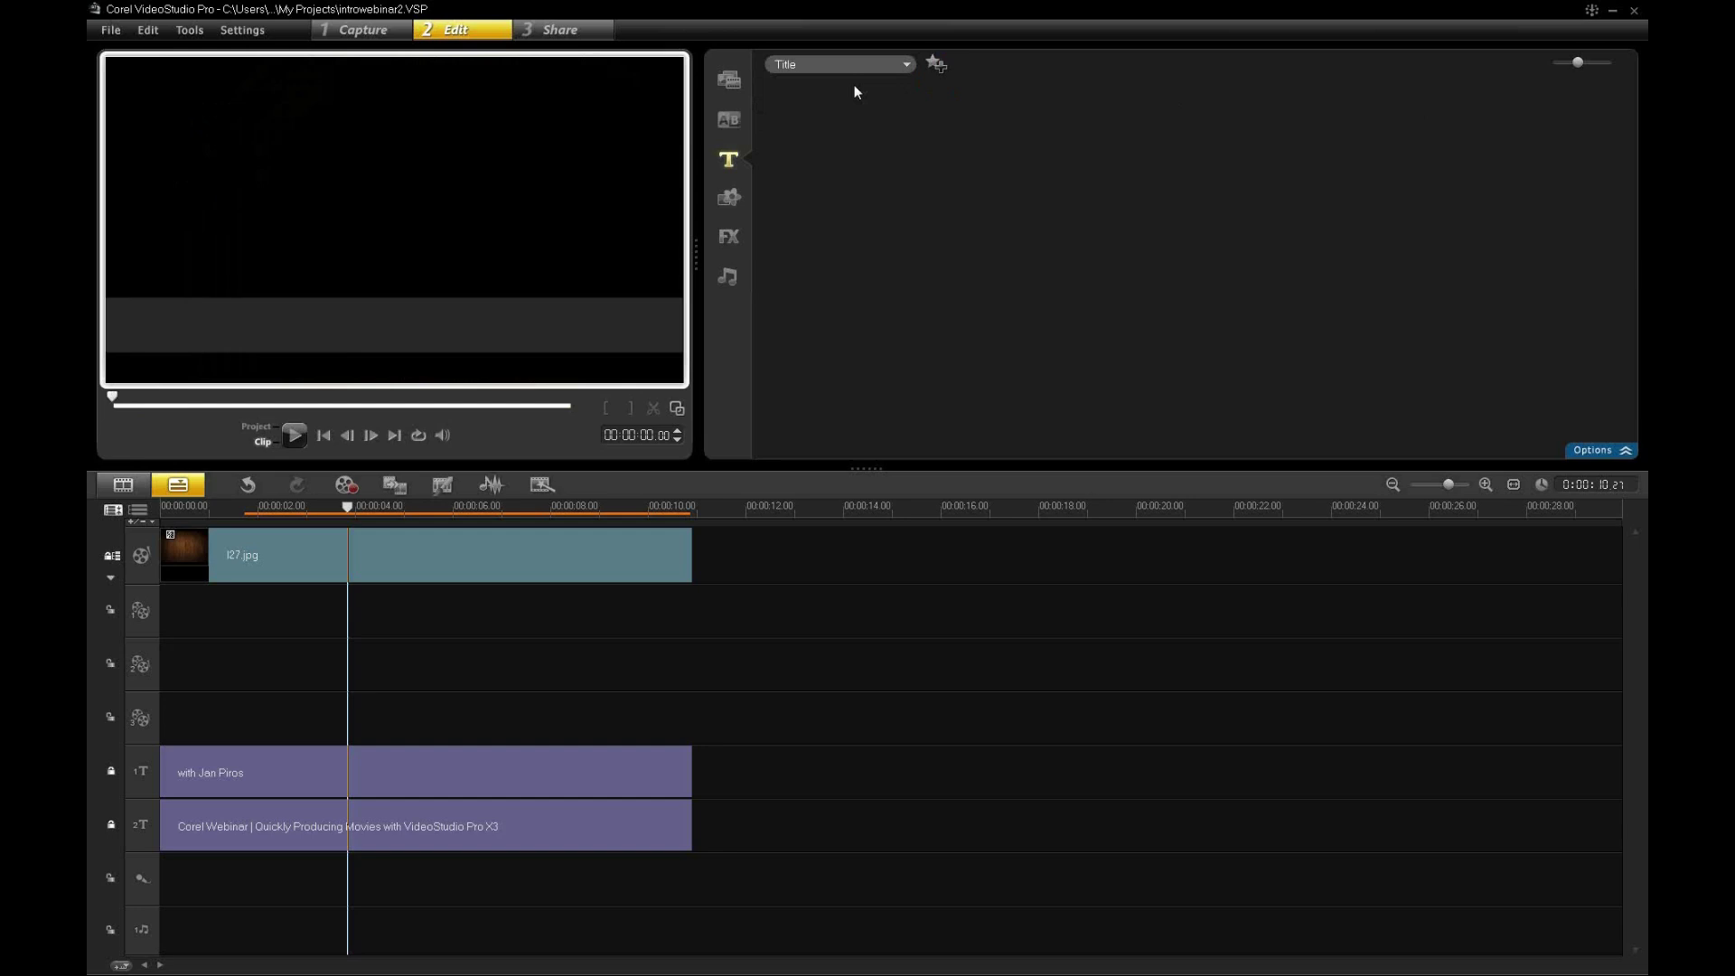
left_click(803, 119)
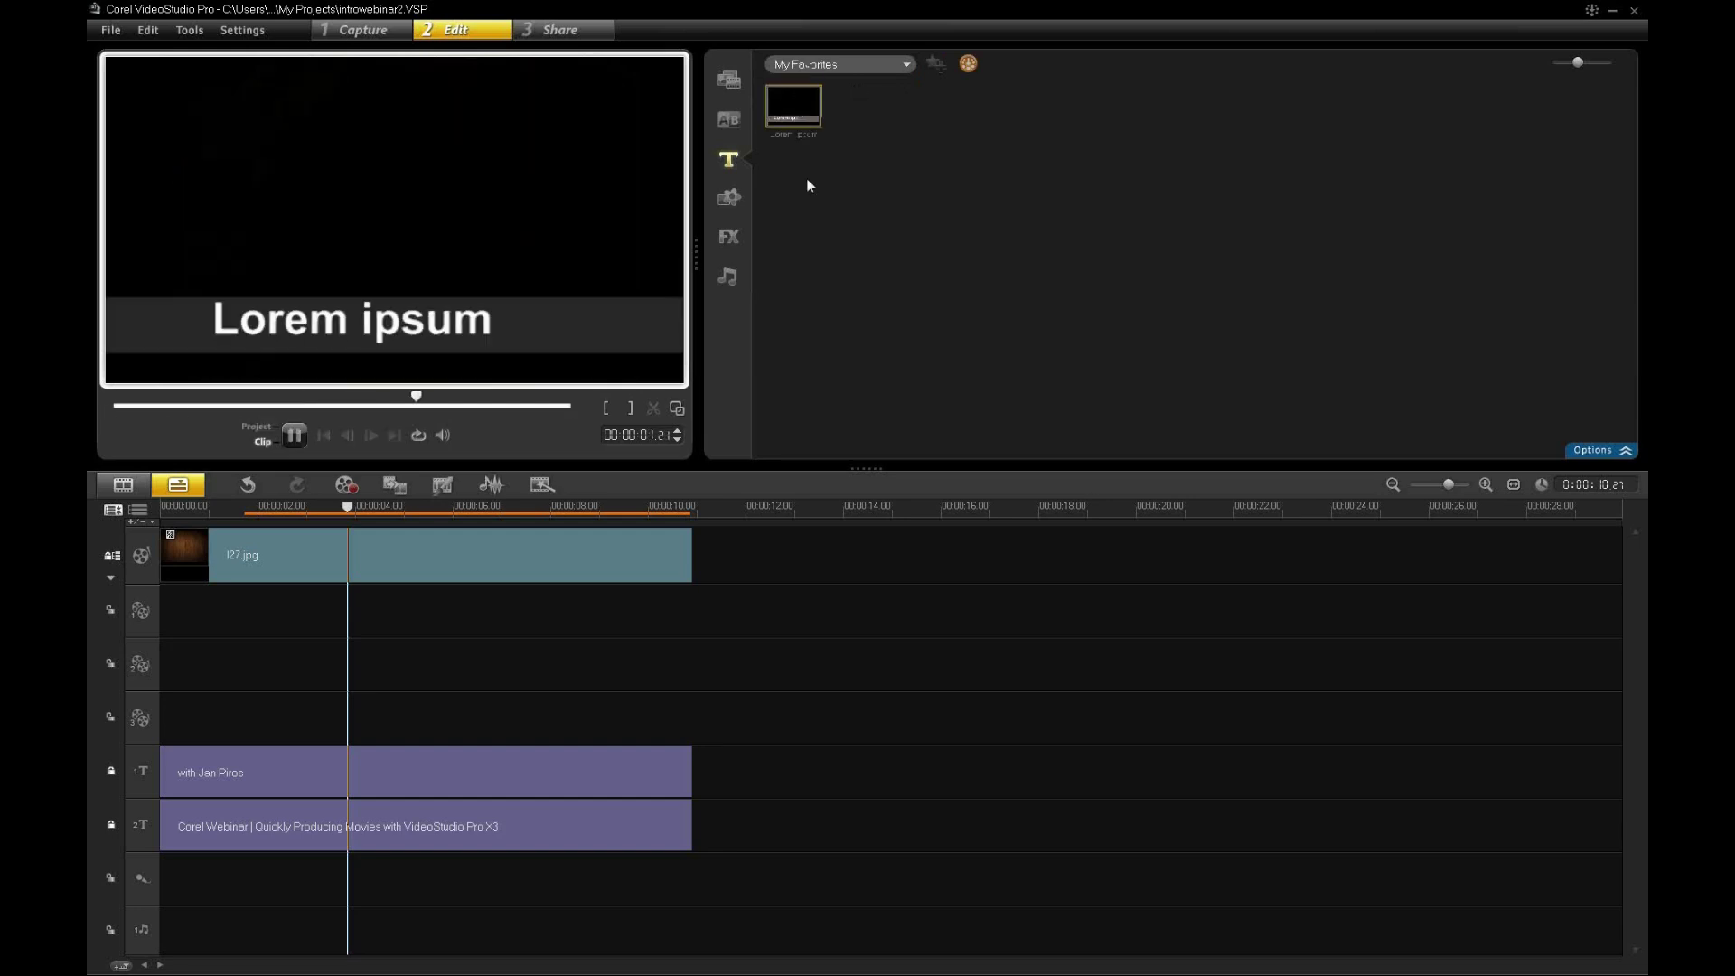
- Preview the red colour, then the rubber duck and birthday cake objects in the graphics library
left_click(727, 207)
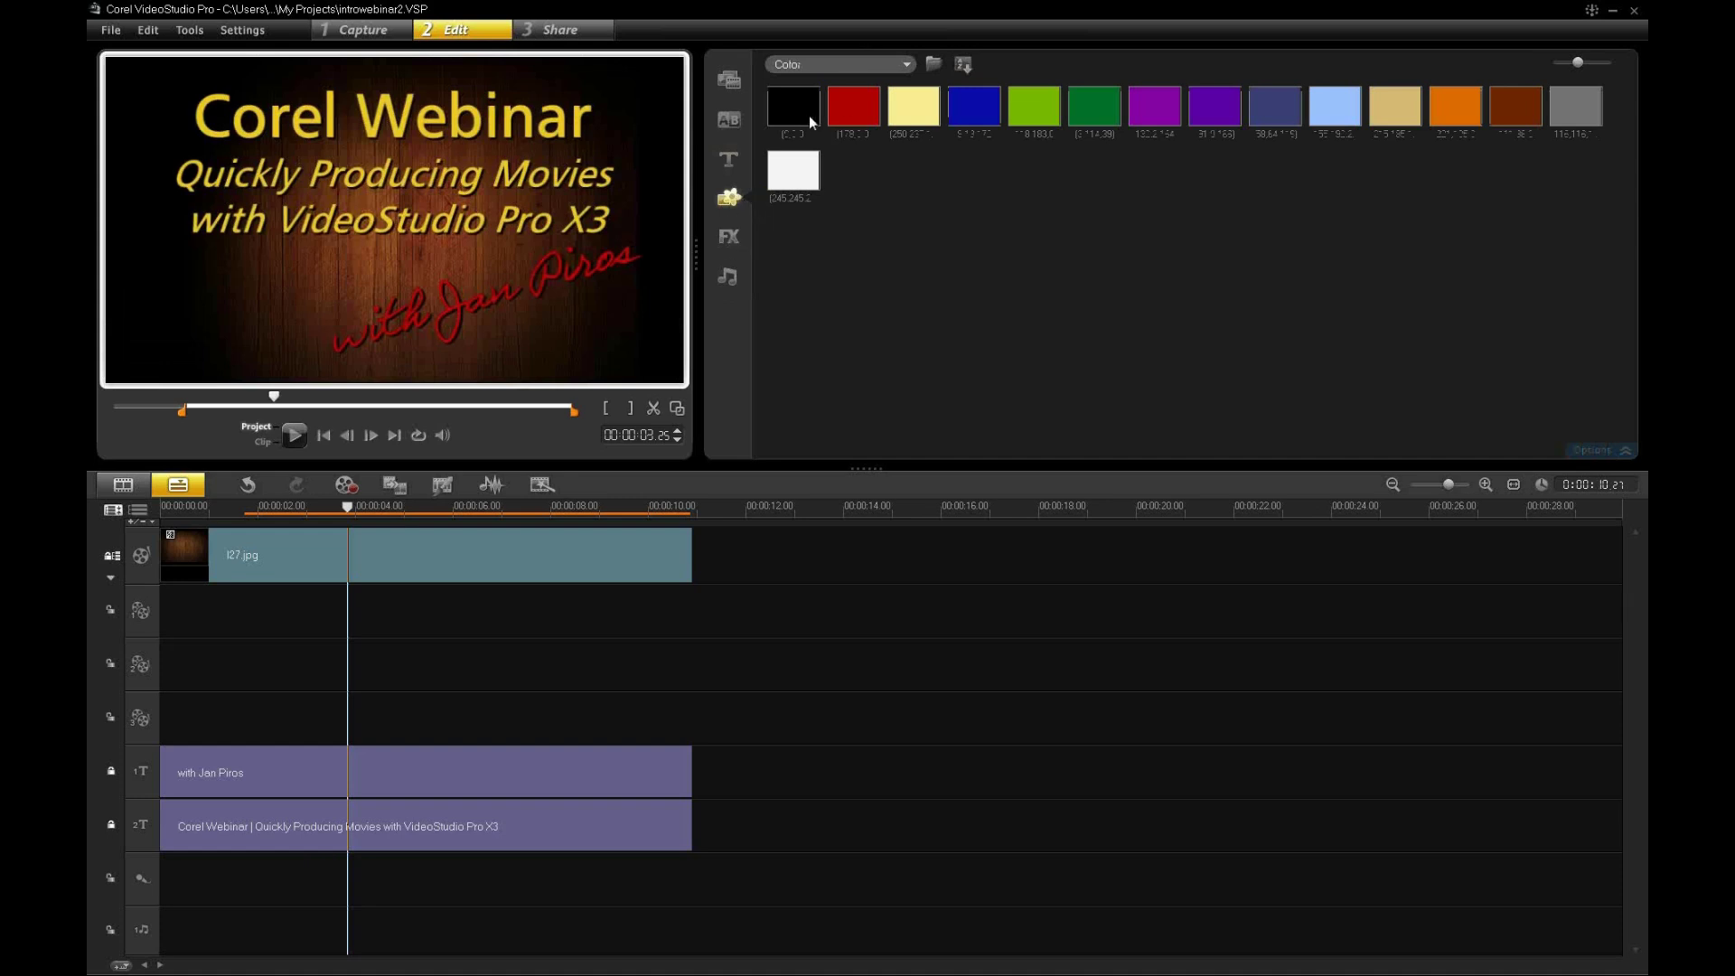
left_click(842, 112)
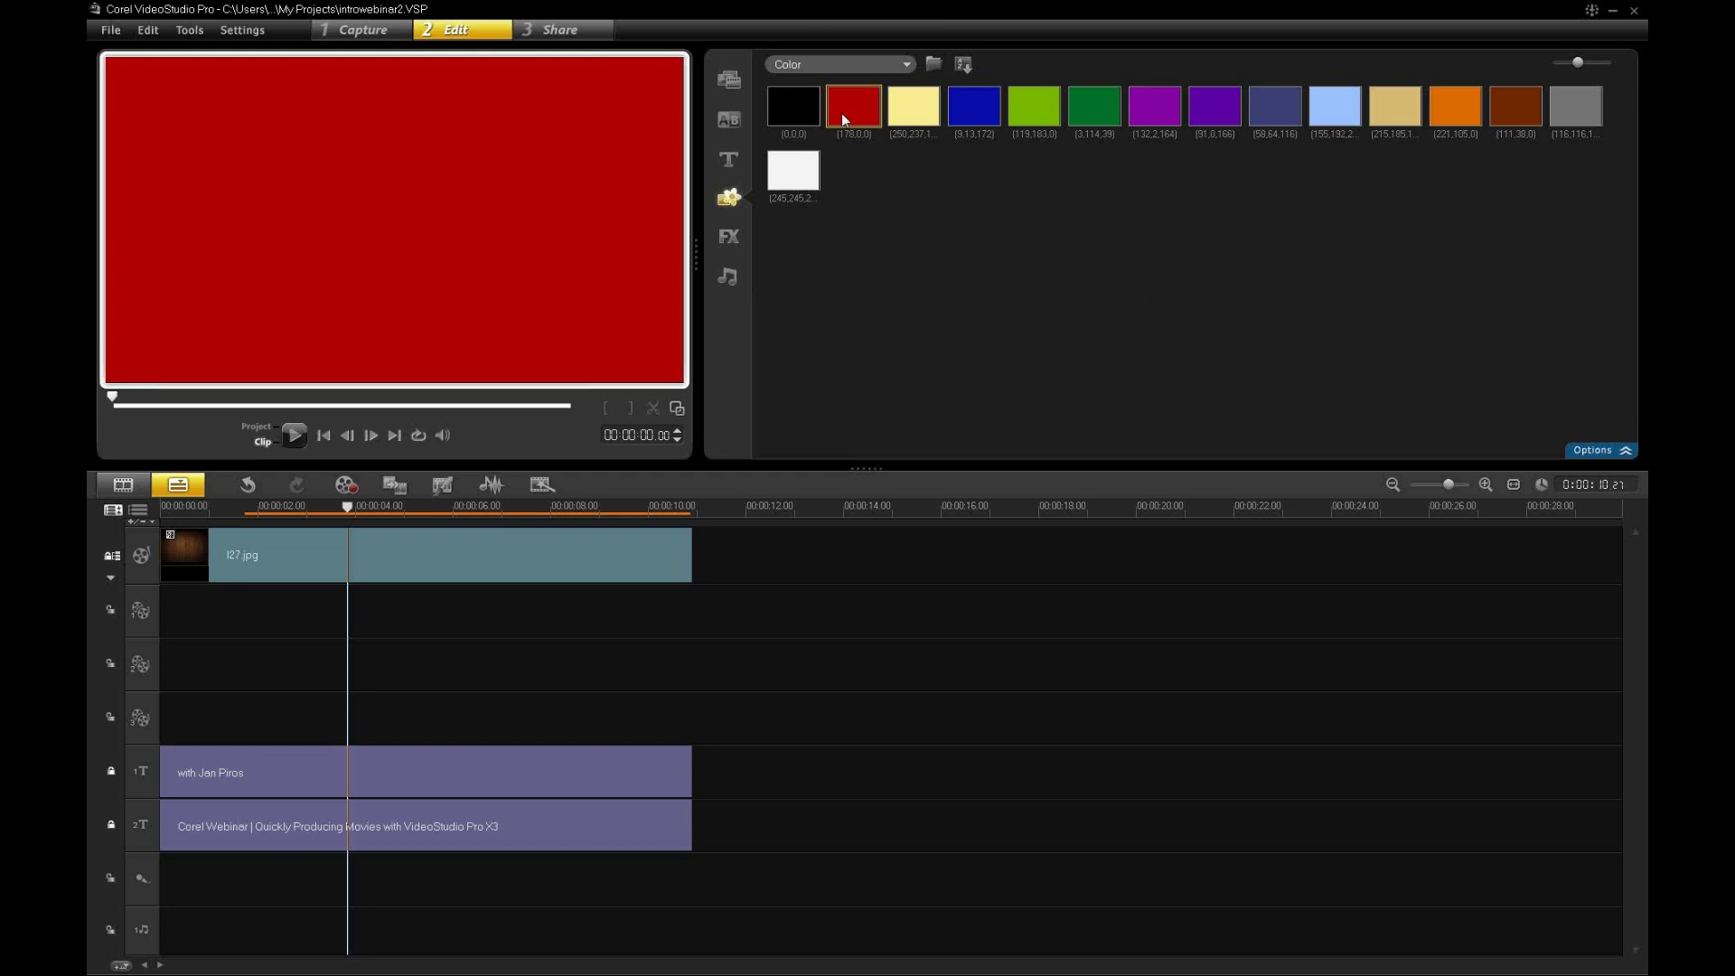
left_click(907, 64)
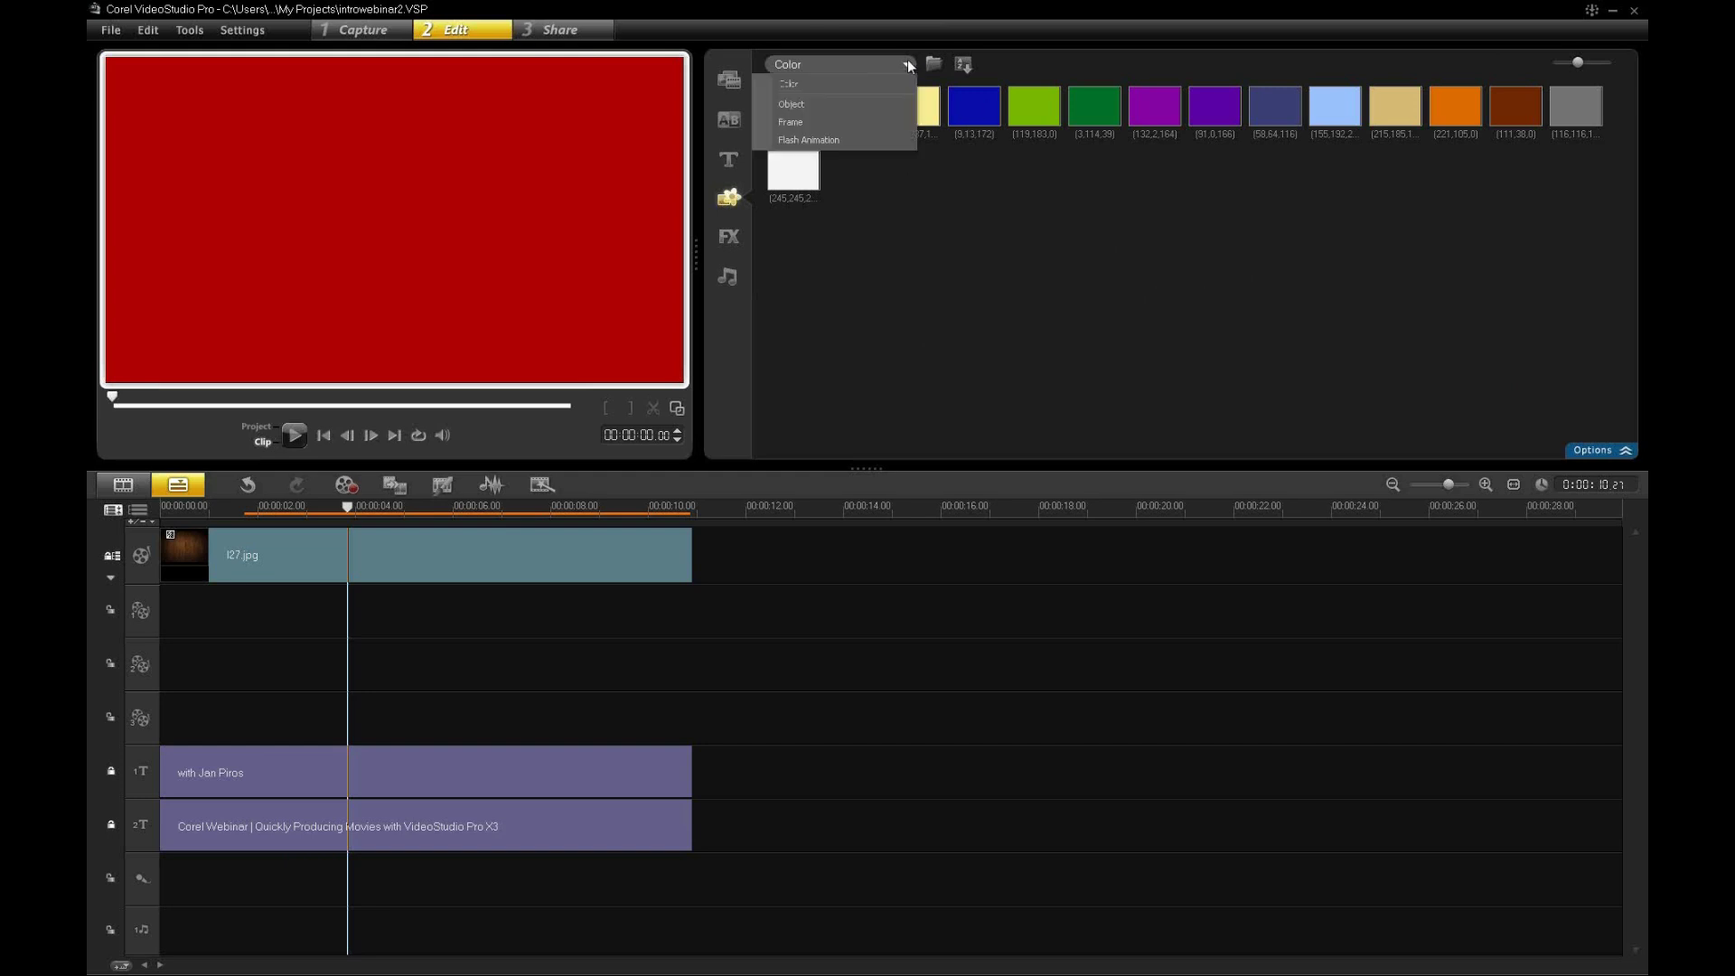
left_click(874, 106)
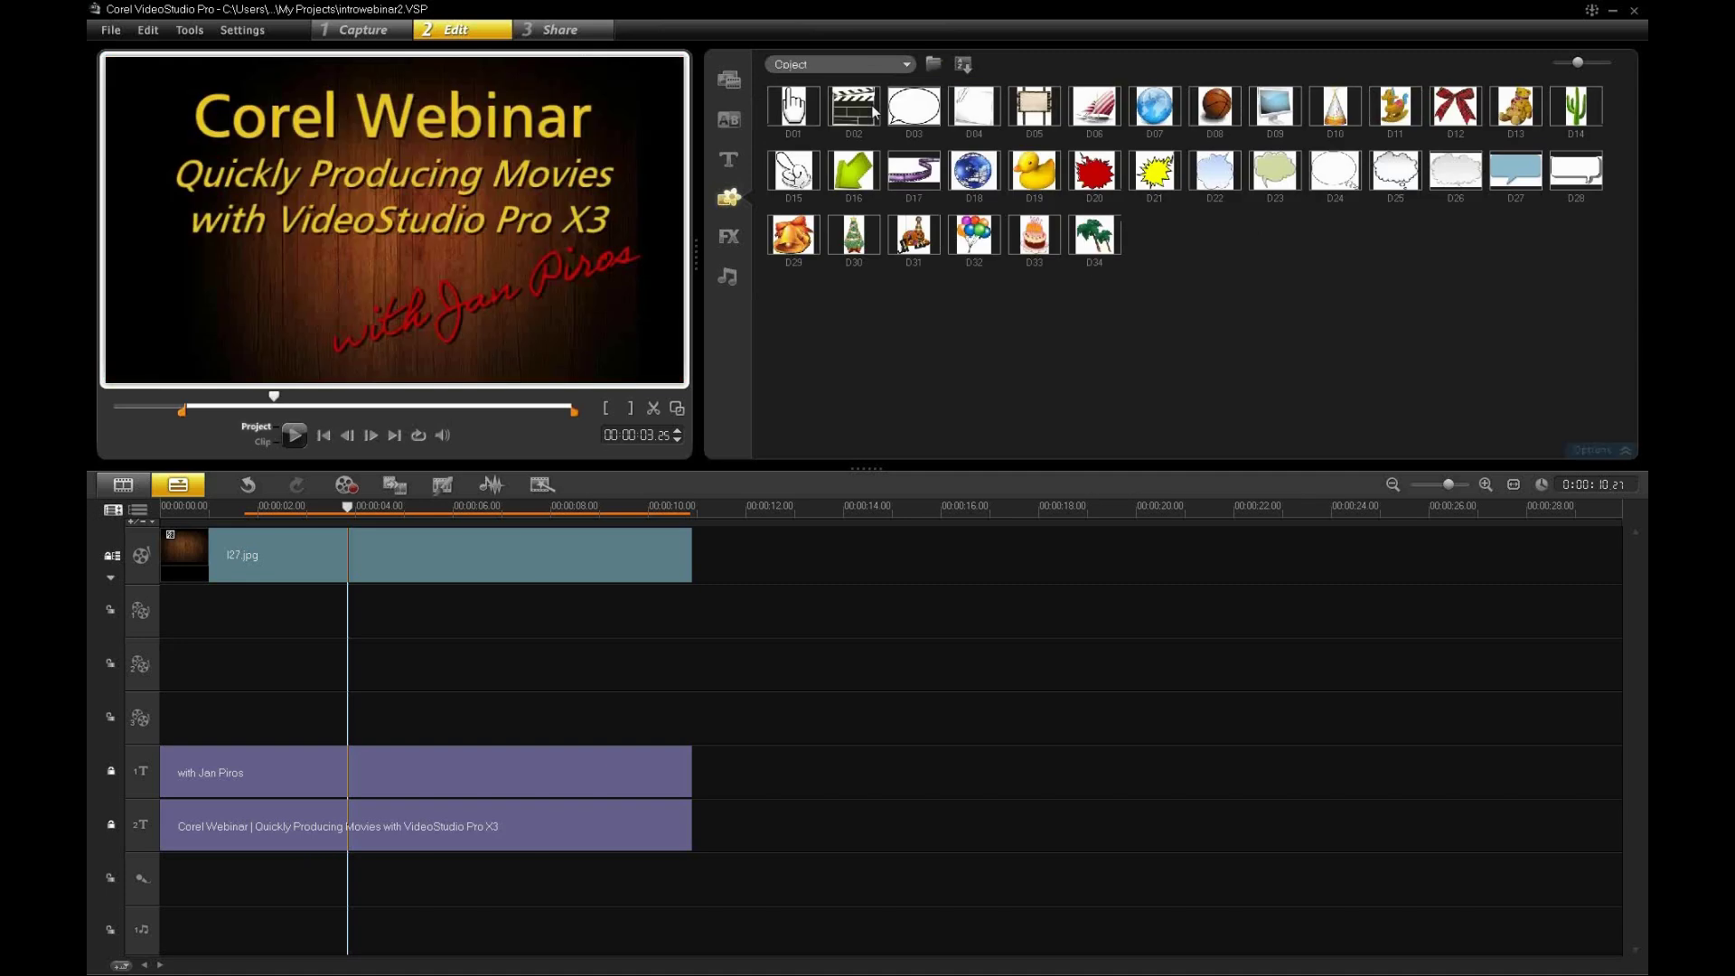
left_click(1042, 187)
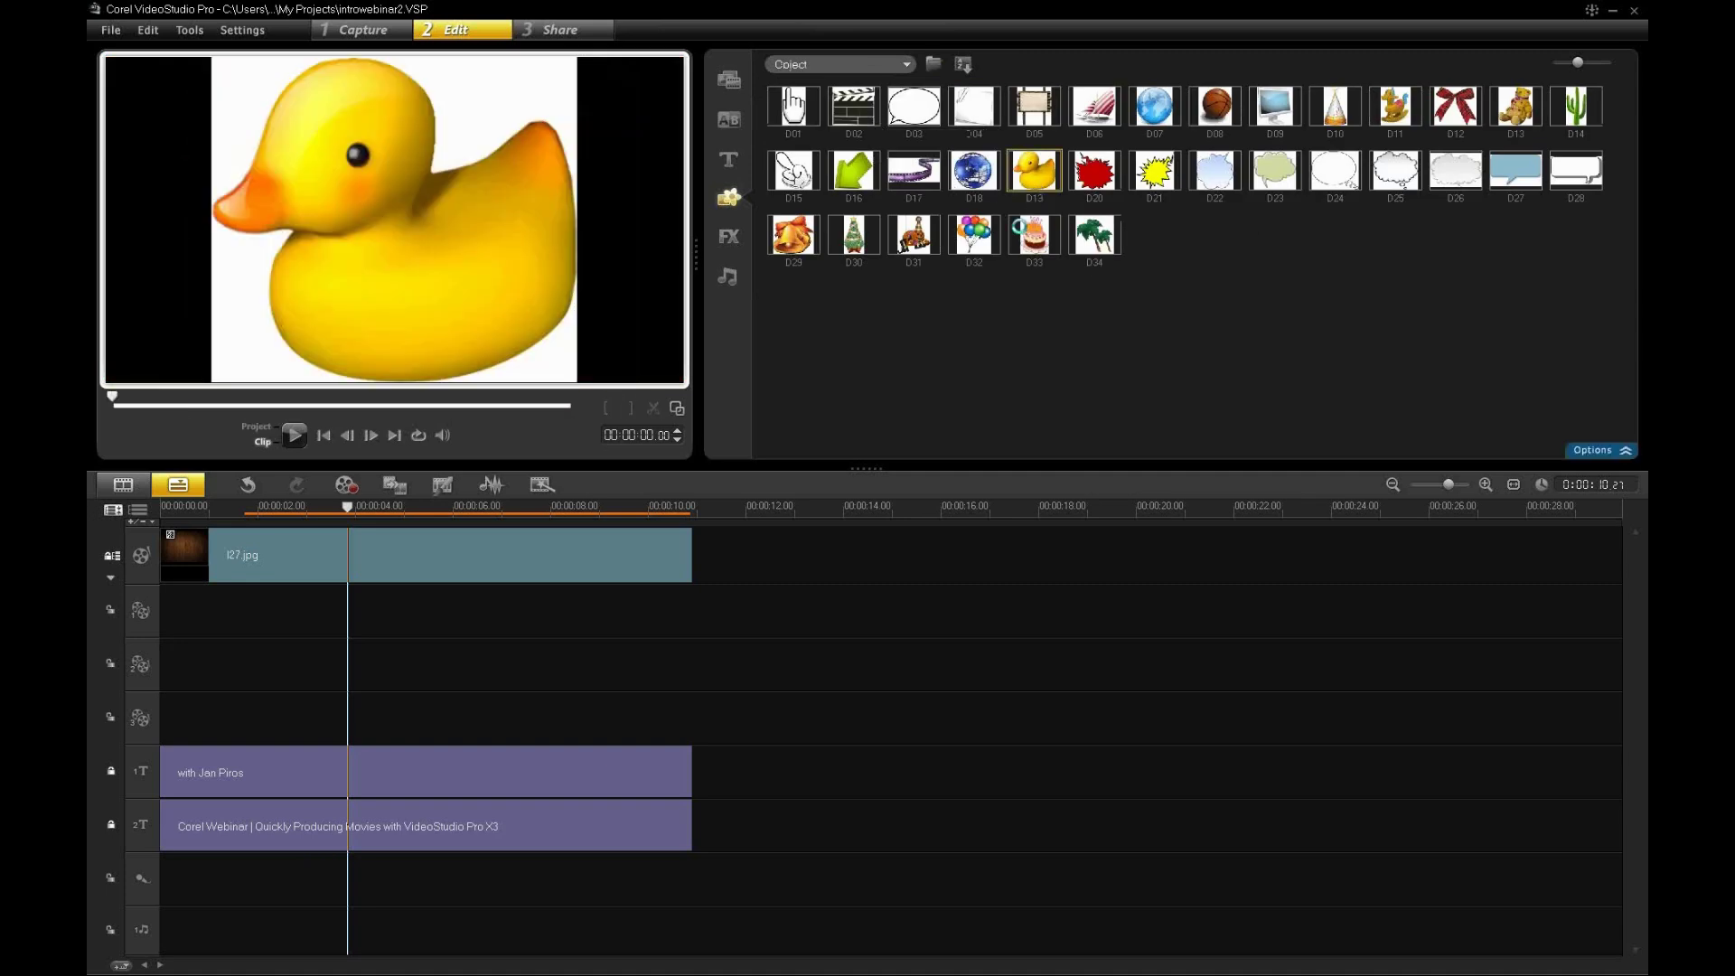
left_click(1031, 234)
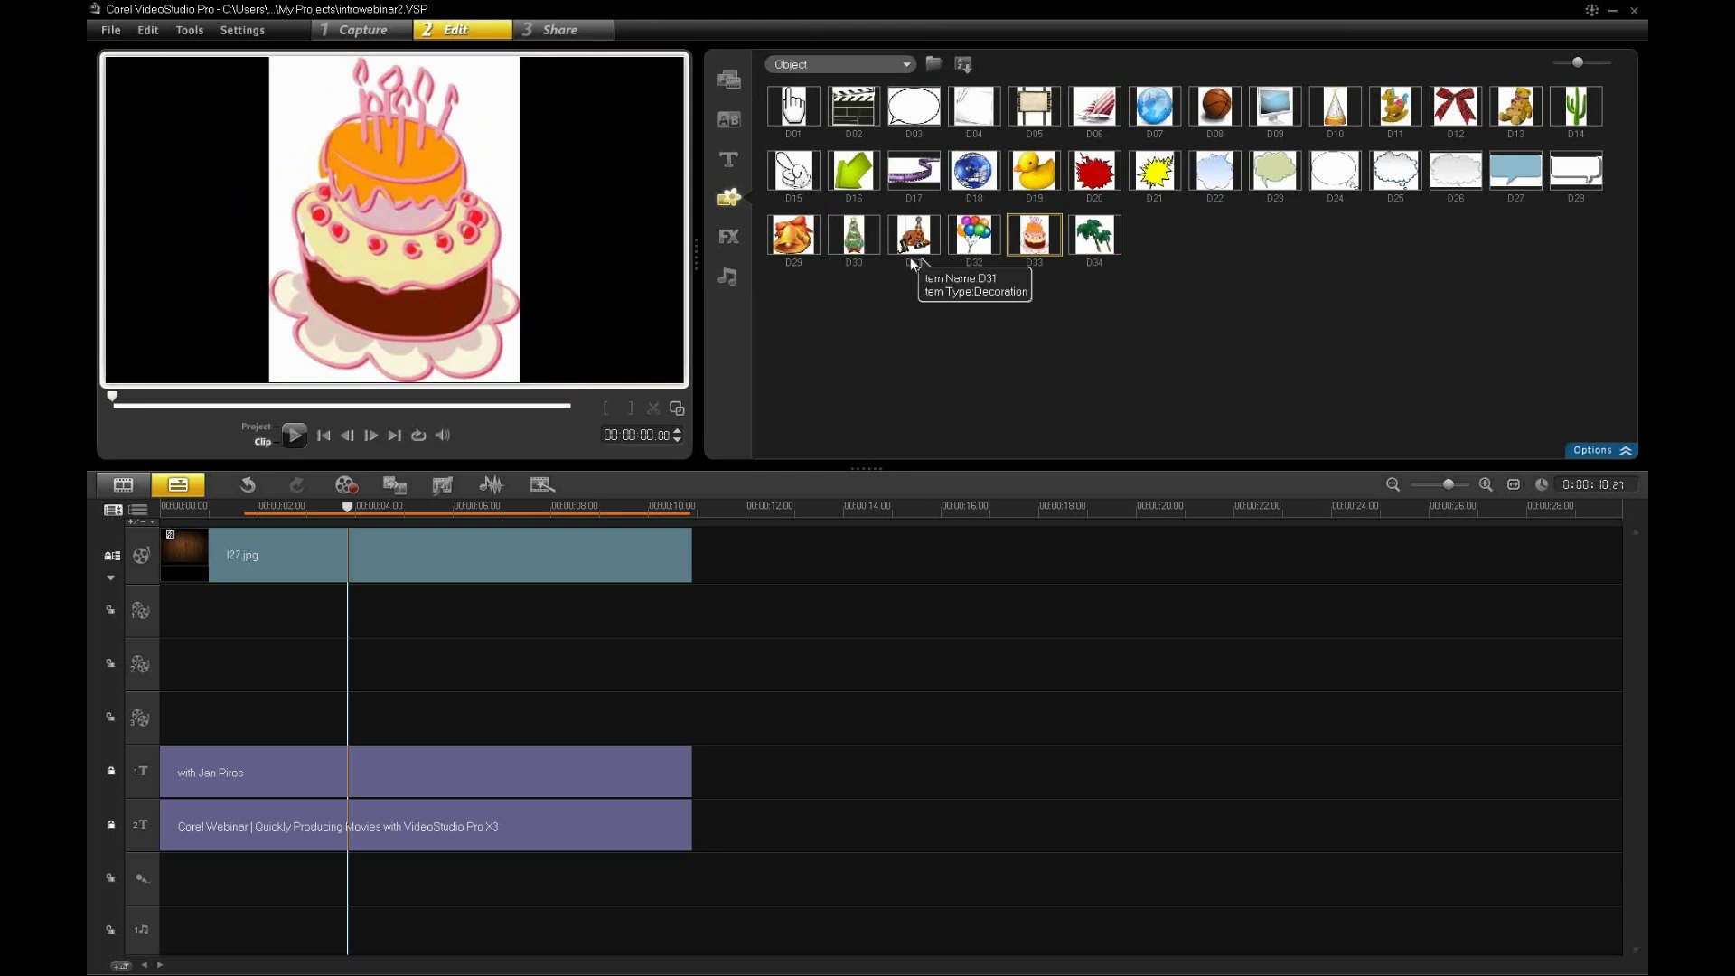
left_click(903, 65)
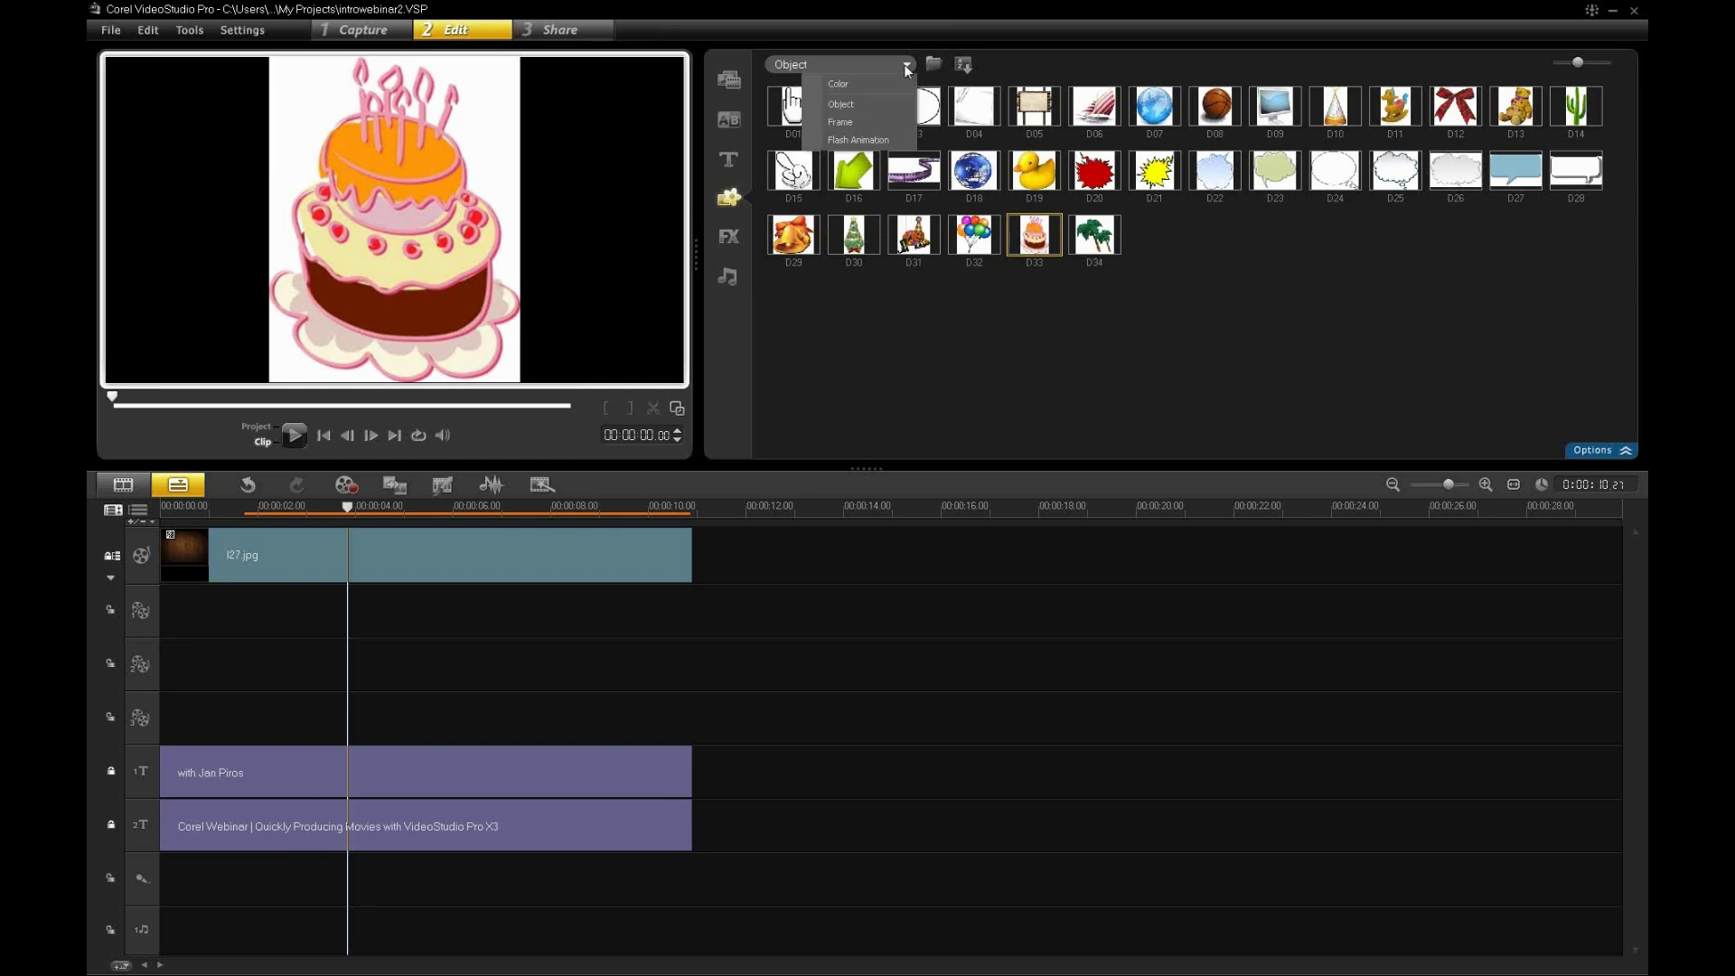
- Preview Flash animations MotionF27, MotionF26 and the MotionF29 ferris wheel, scrubbing each to 3–4 seconds
left_click(879, 141)
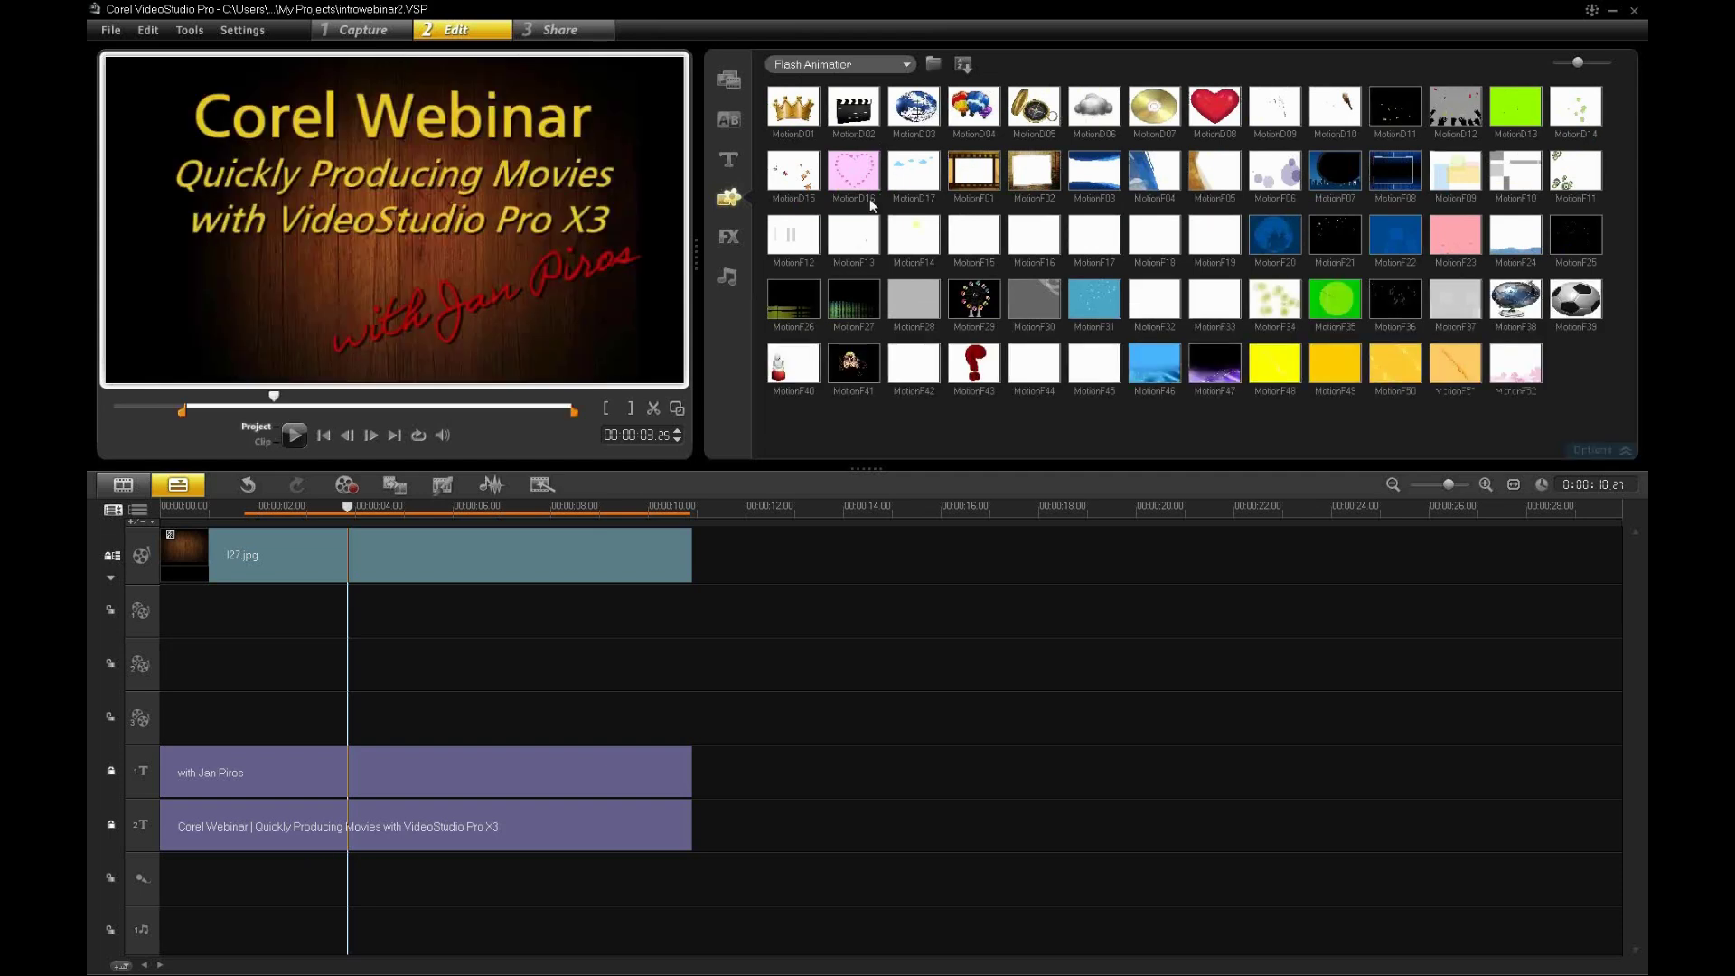
left_click(848, 315)
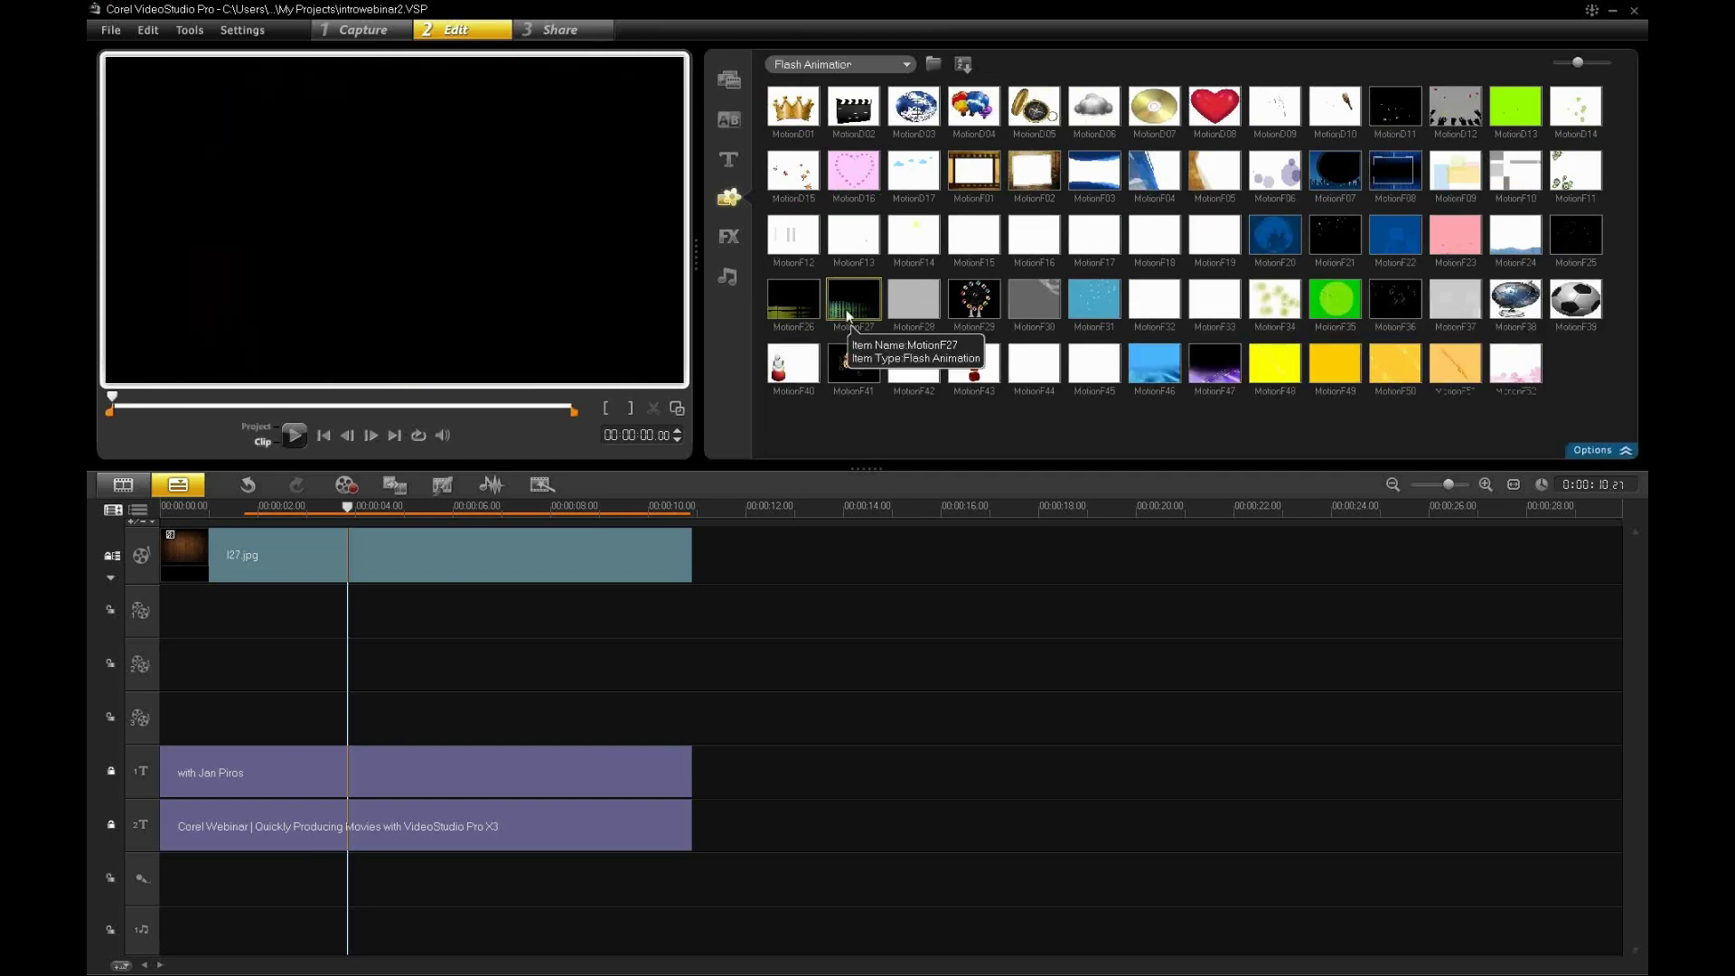
left_click_drag(112, 399, 140, 400)
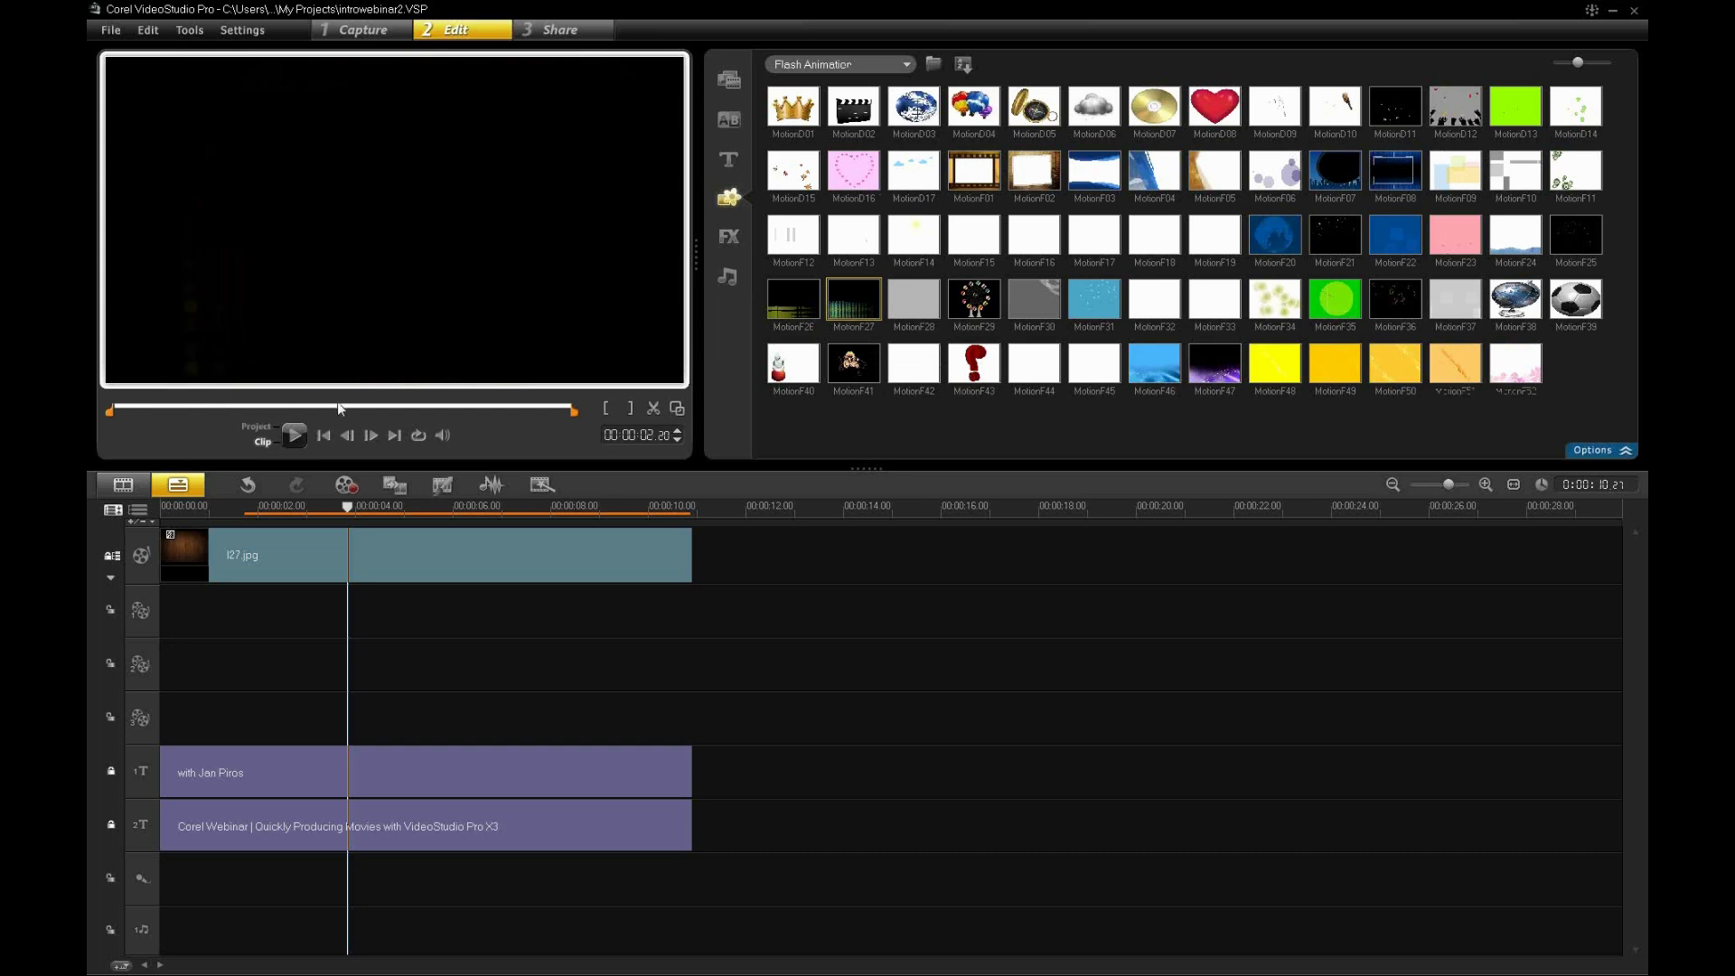
left_click_drag(338, 404, 425, 404)
left_click(797, 316)
left_click_drag(117, 399, 422, 399)
left_click(974, 298)
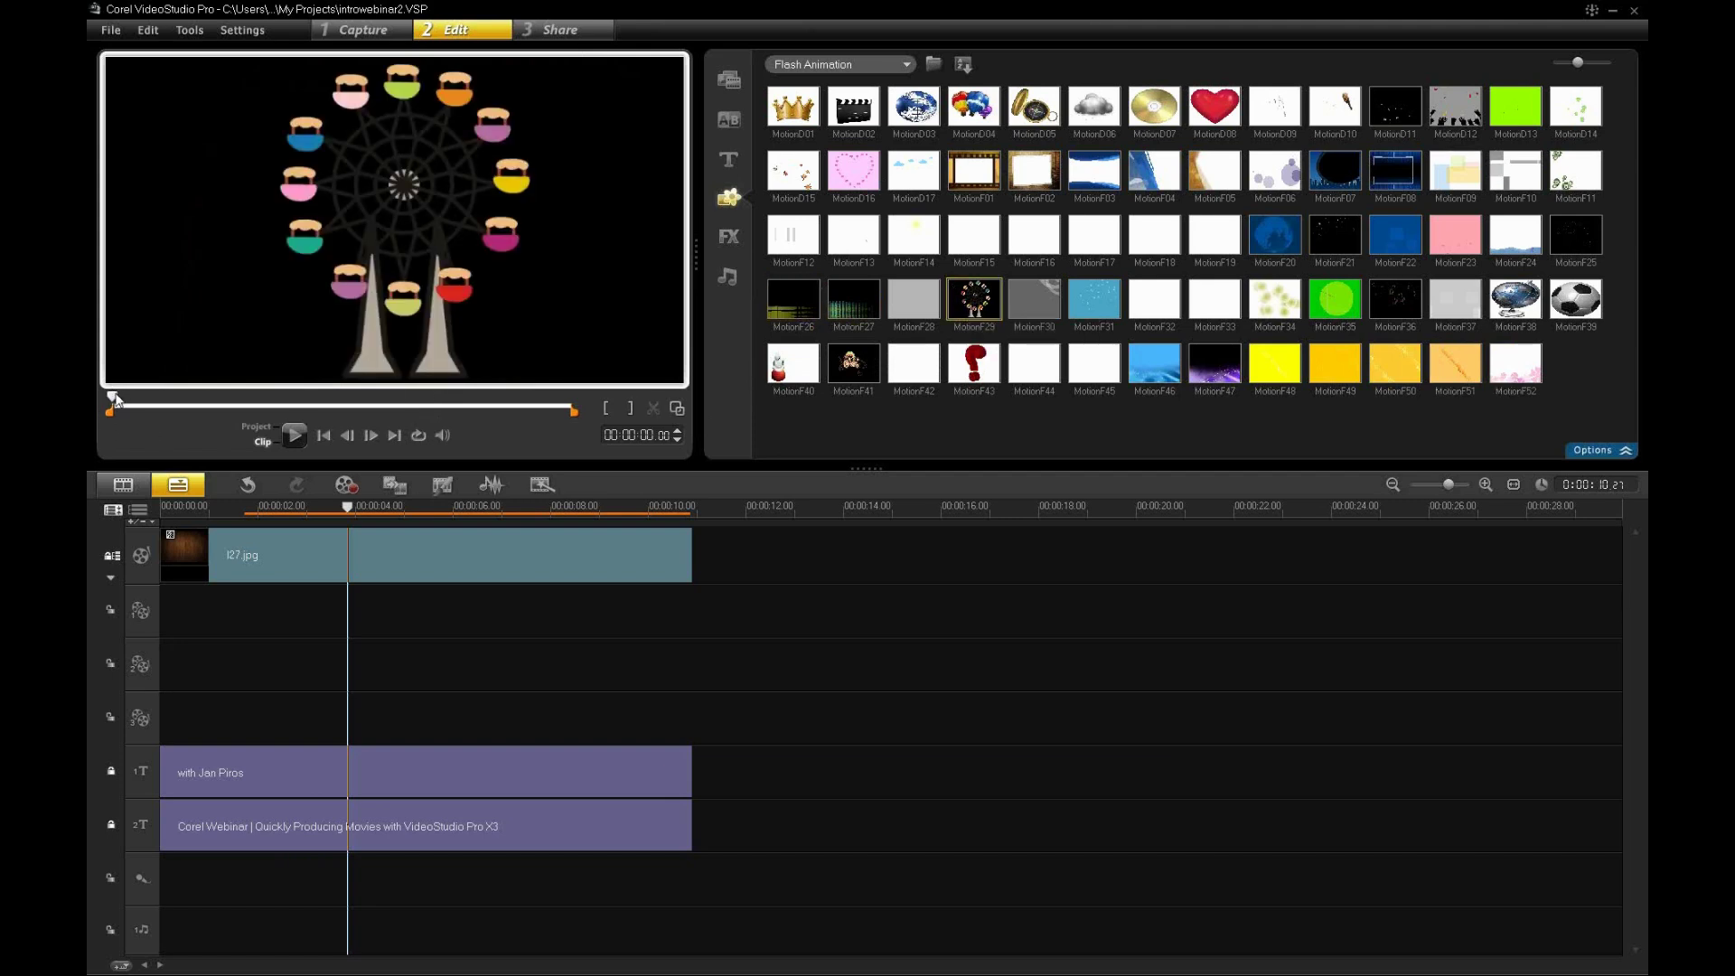
left_click_drag(116, 399, 371, 405)
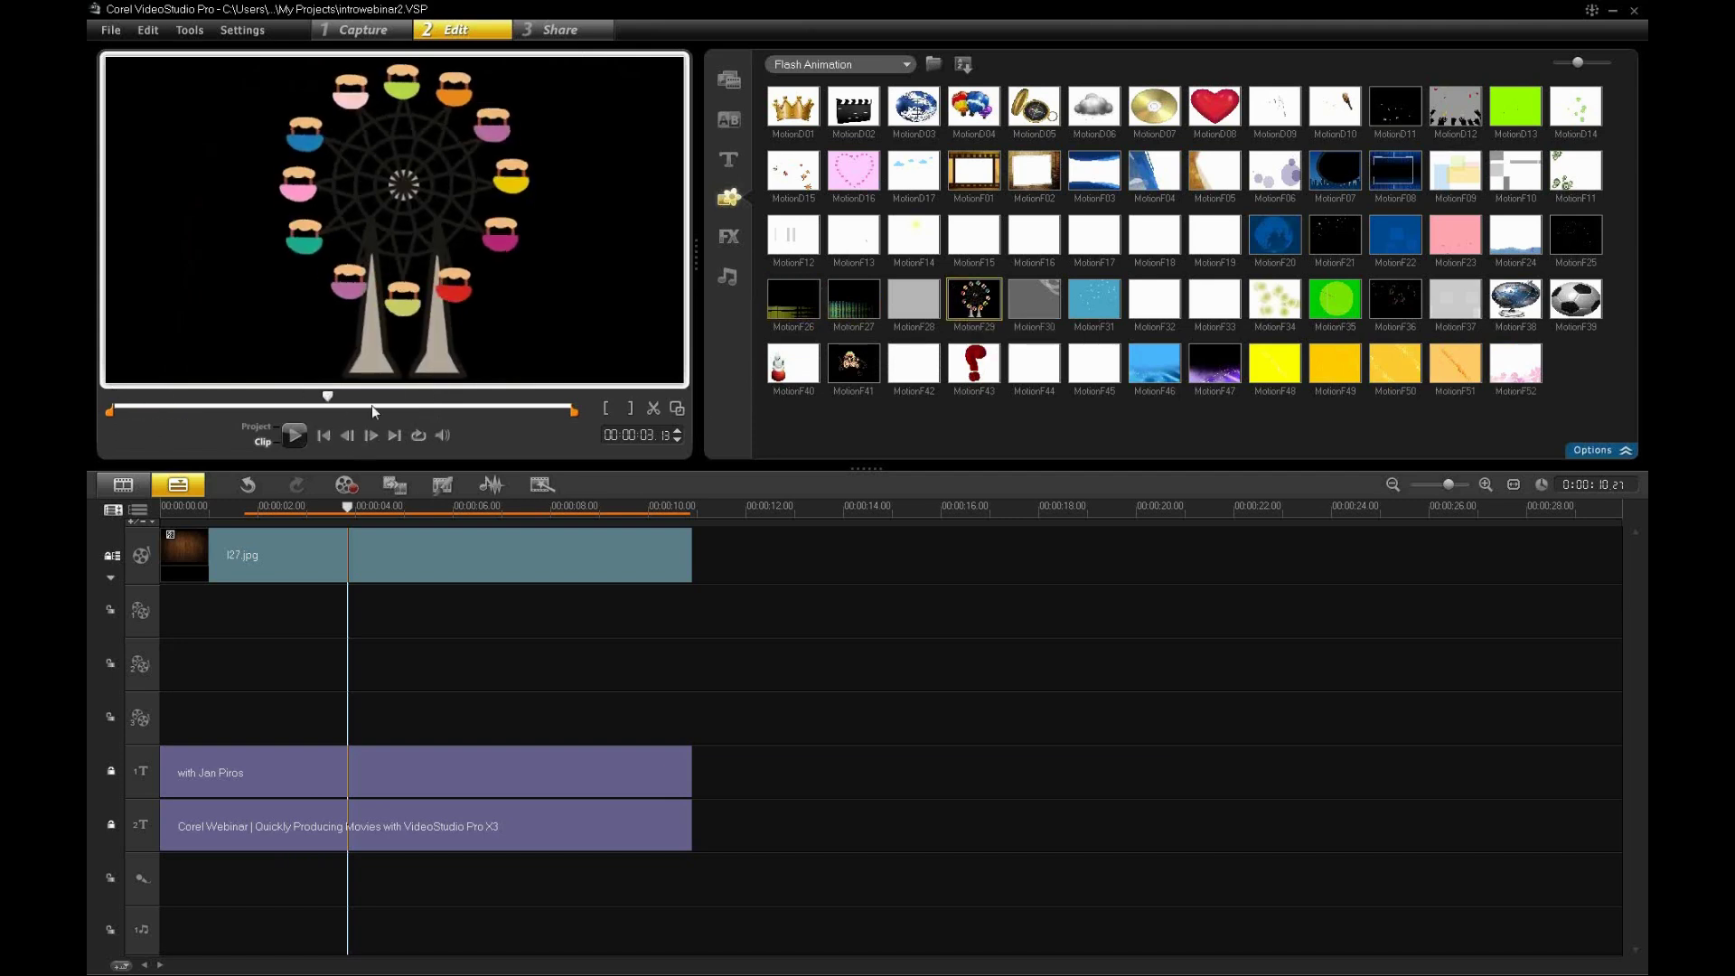